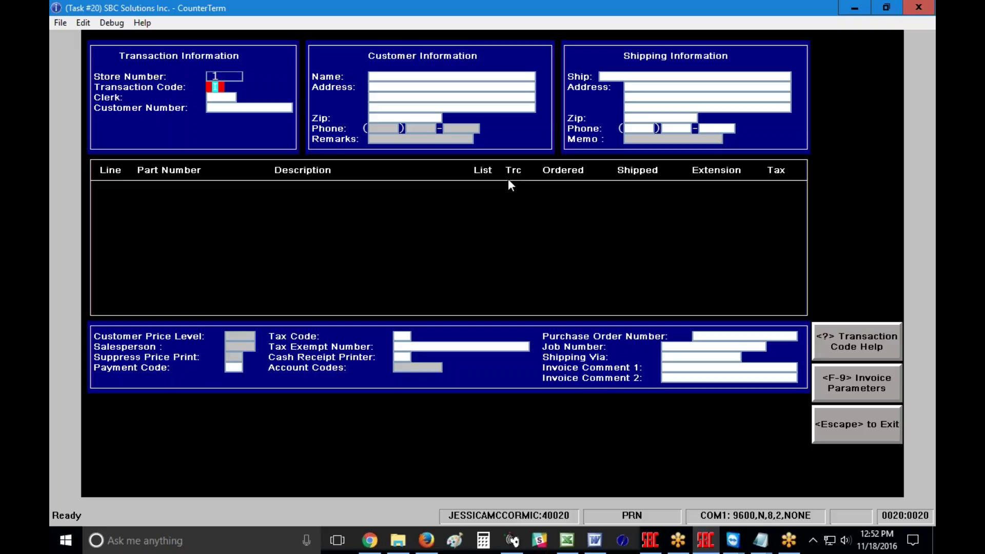
# Step: Start an invoice under clerk SBC for the customer Jethro Tull Transmissions, using ship-to address 01
pyautogui.click(864, 349)
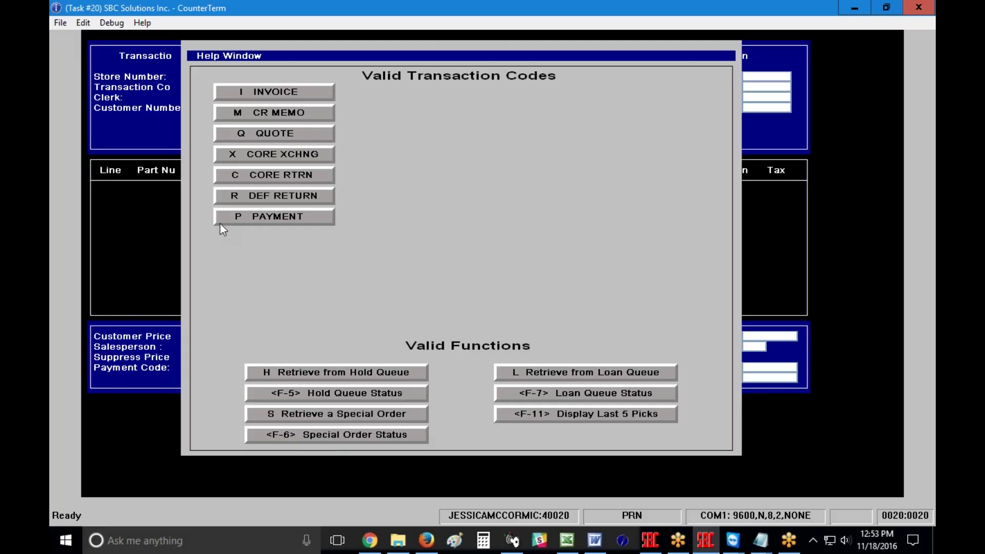
pyautogui.click(256, 91)
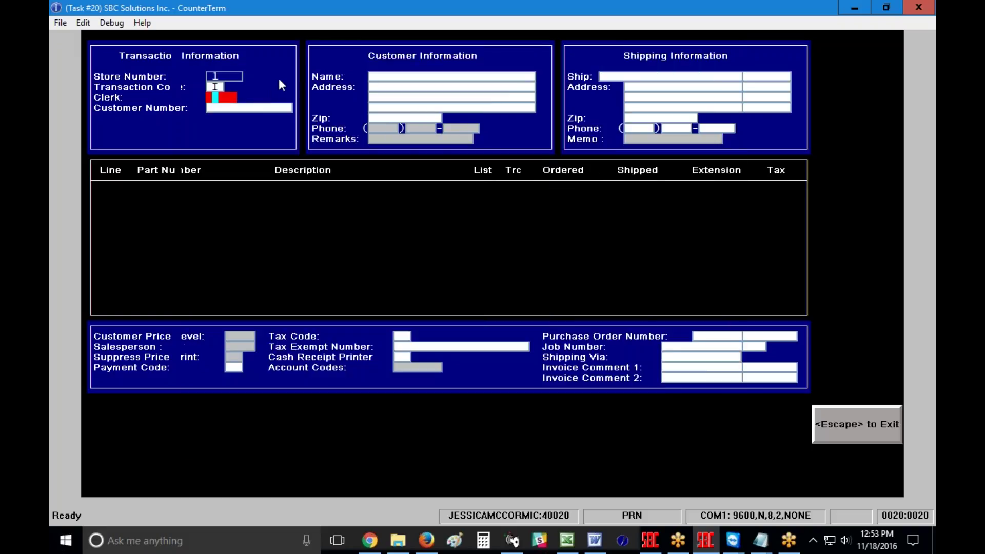
pyautogui.write('SBC')
pyautogui.press('Return')
pyautogui.write('109')
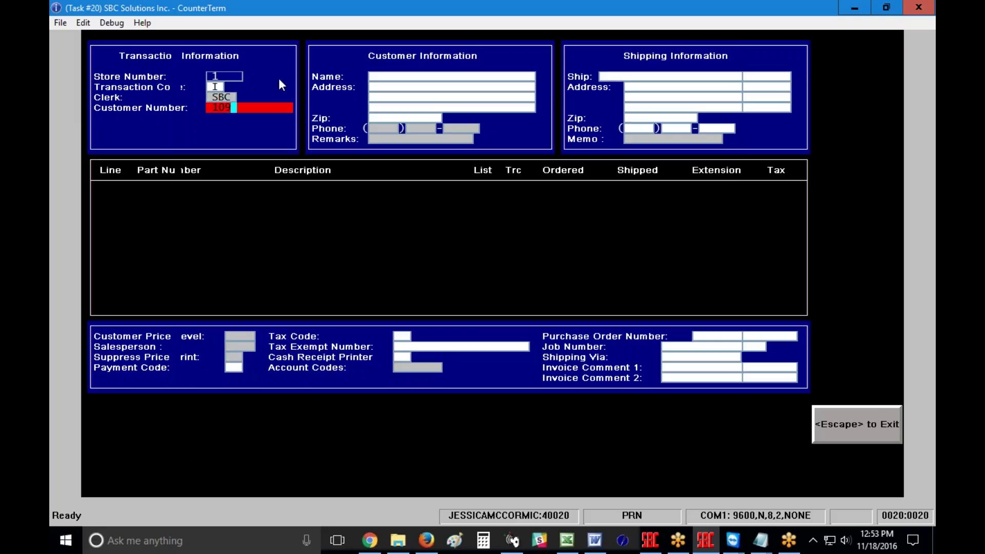
pyautogui.press('Return')
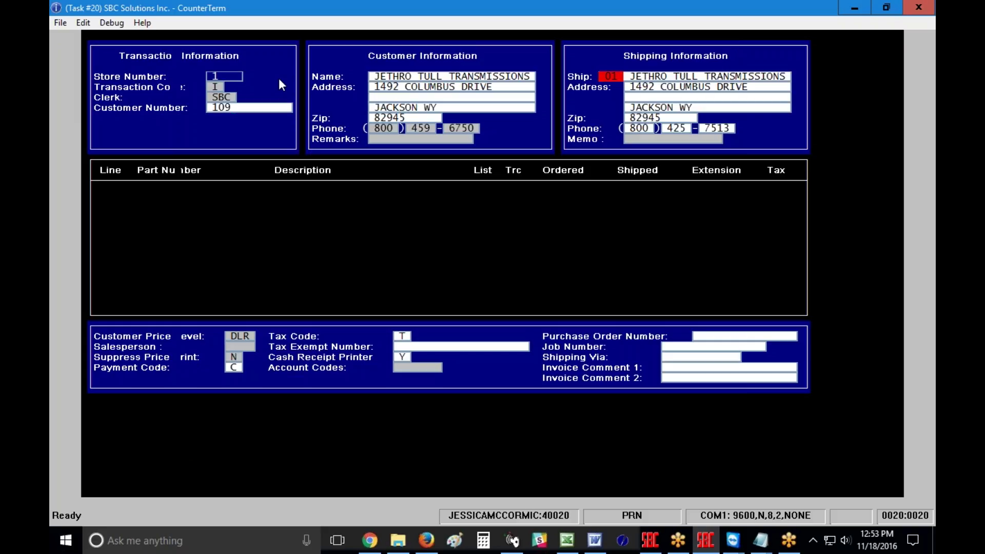
pyautogui.press('Return')
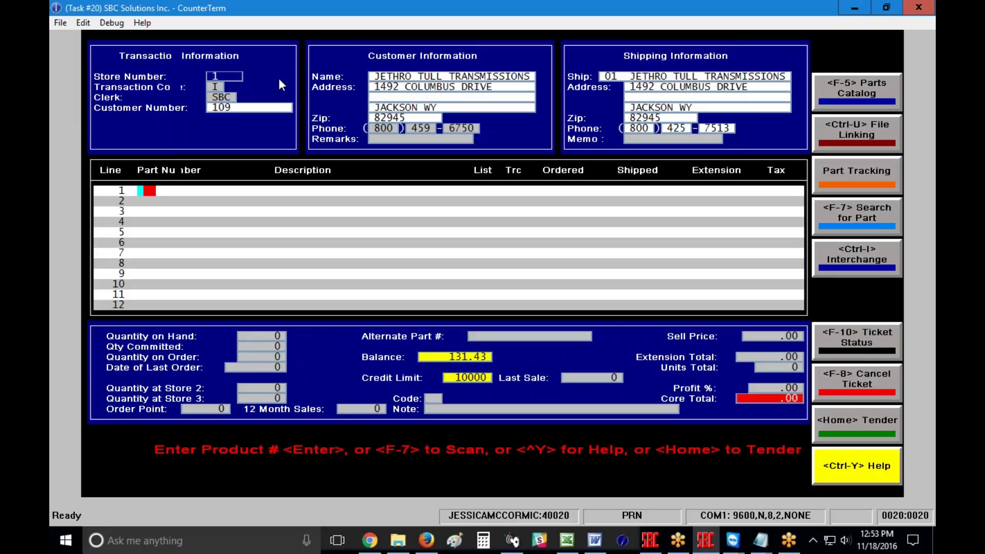
# Step: Add one WIX51515 oil filter and one ACD4D1 battery to the invoice
pyautogui.write('51515')
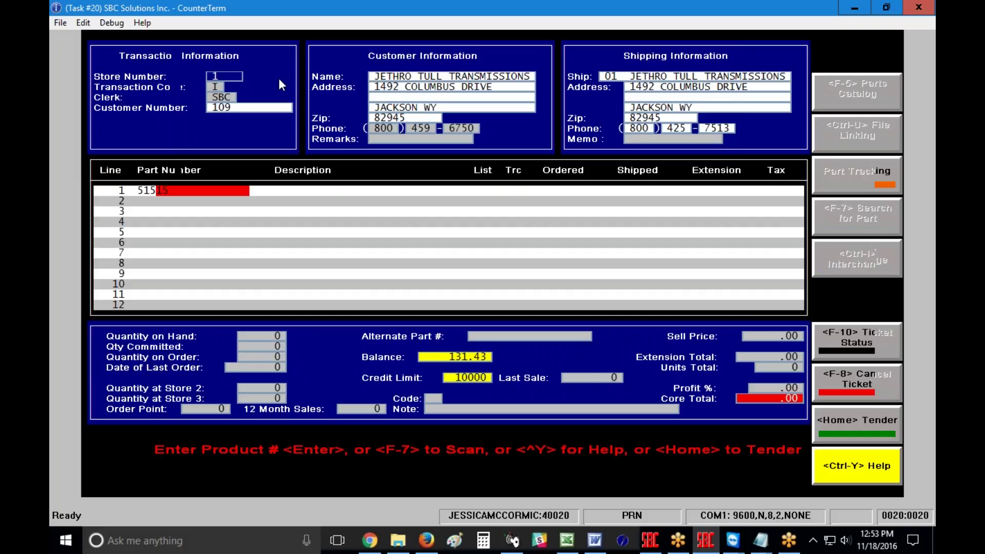
pyautogui.press('Return')
pyautogui.press('Return')
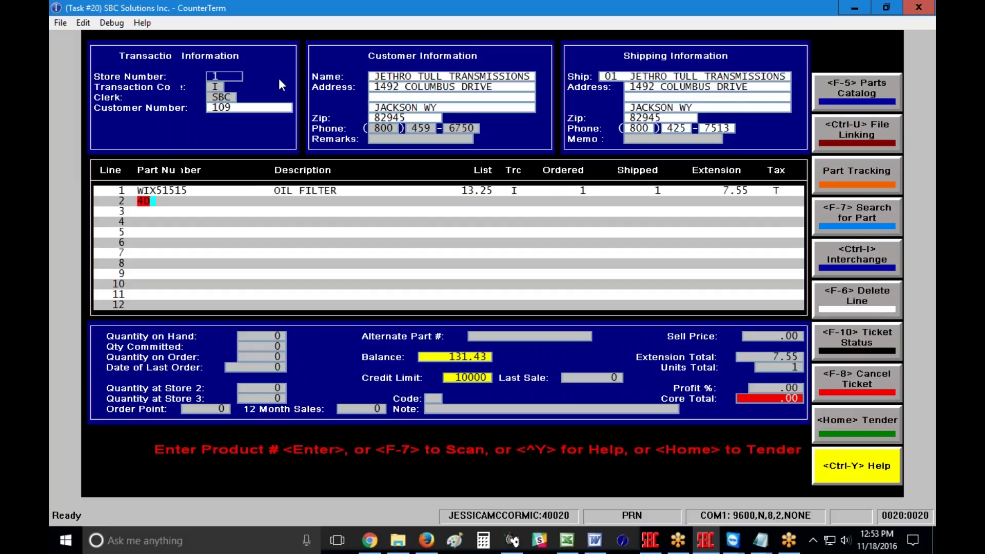
pyautogui.write('ACD4D1')
pyautogui.press('Return')
pyautogui.press('Return')
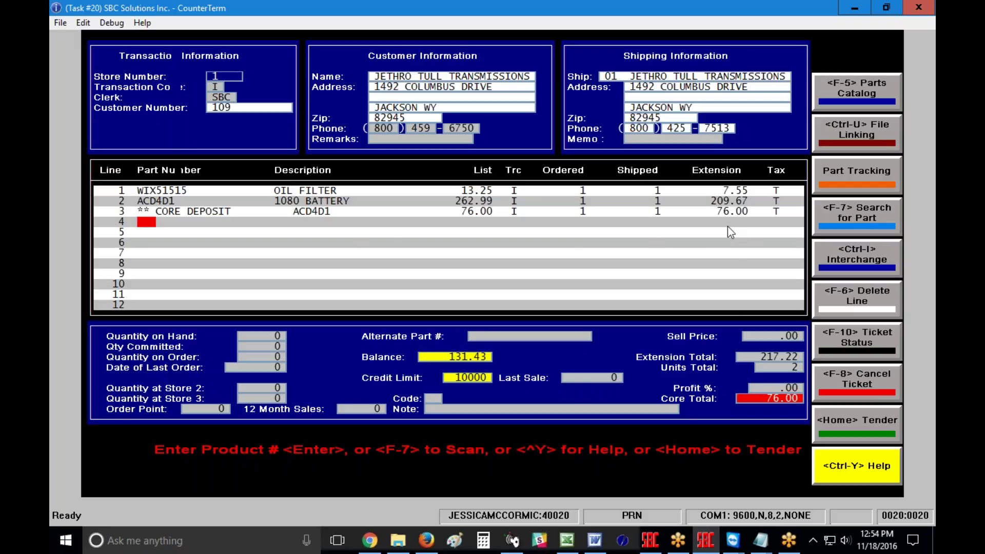
# Step: Add one CASCF110 oil filter, chosen from the duplicate entries for CF110, and complete the invoice as a house charge
pyautogui.write('CF110')
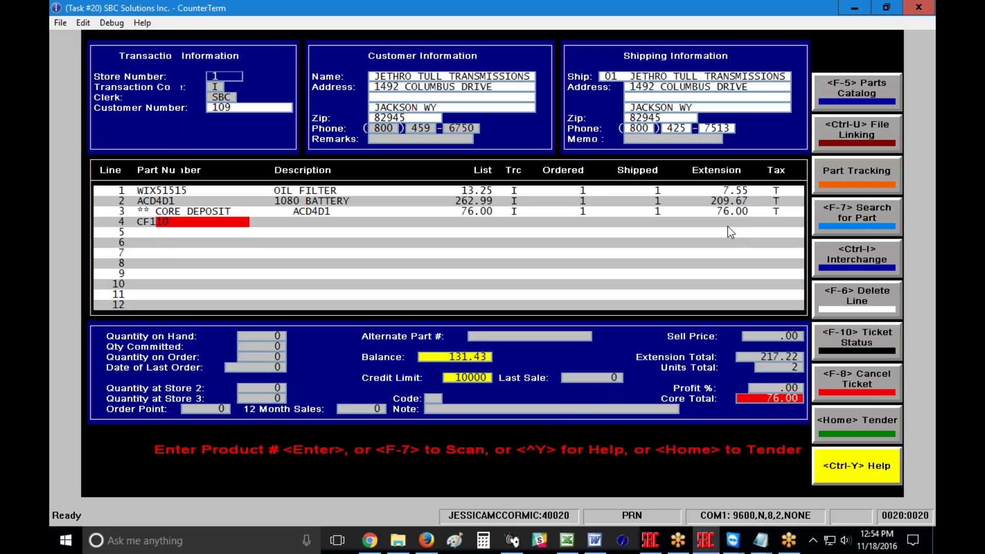
pyautogui.press('Return')
pyautogui.write('c')
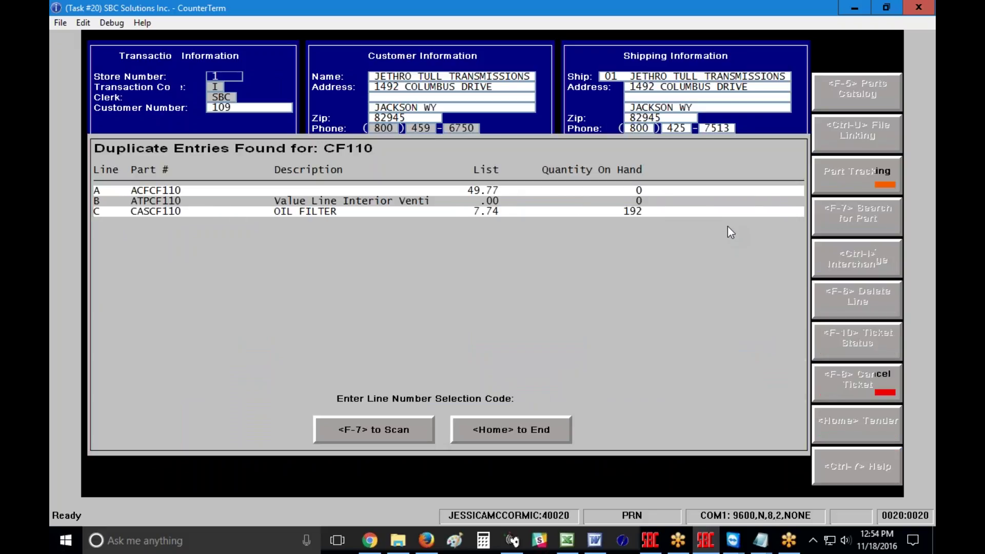
pyautogui.press('Return')
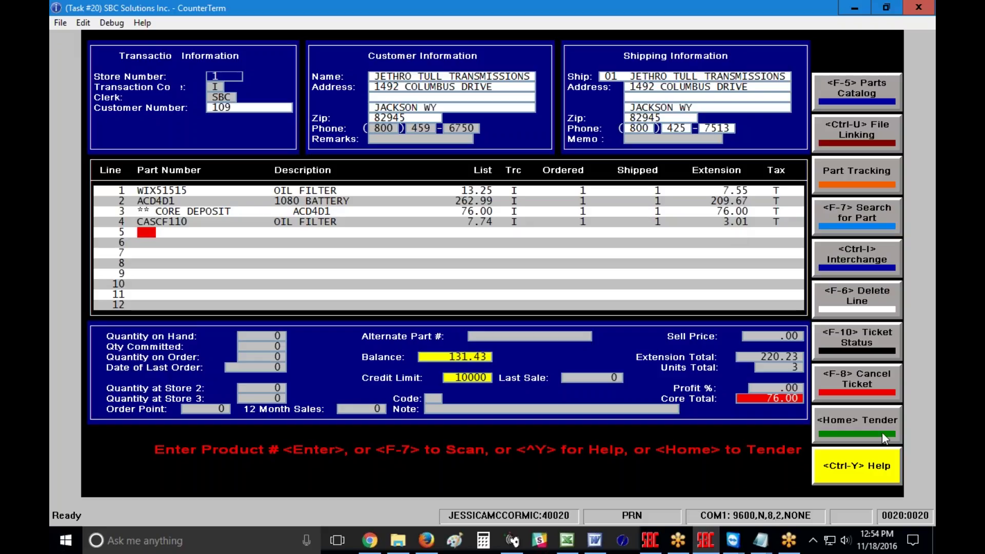
pyautogui.click(822, 422)
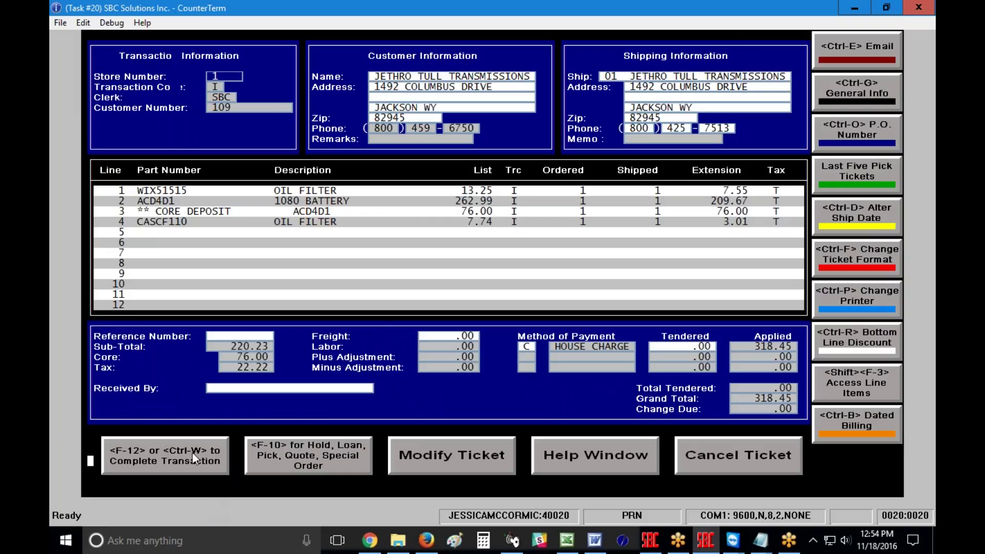
pyautogui.click(166, 458)
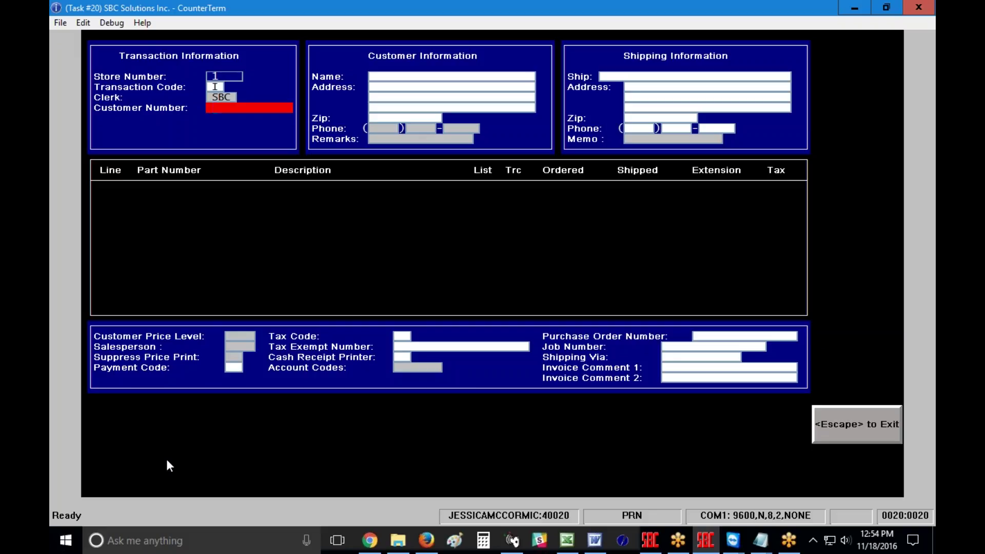
# Step: Start a credit memo that retrieves the original parts by the archived invoice's reference number
pyautogui.press('Escape')
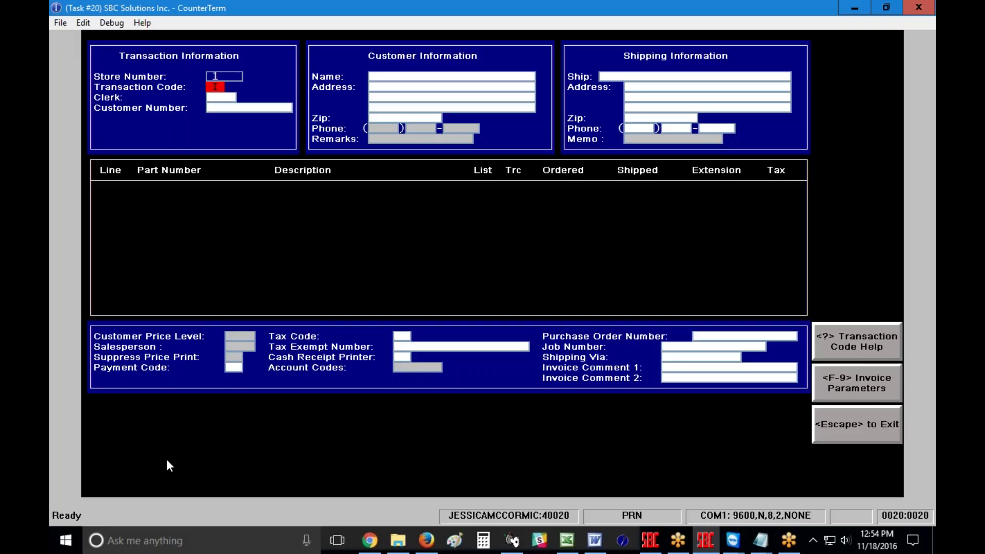
pyautogui.write('M')
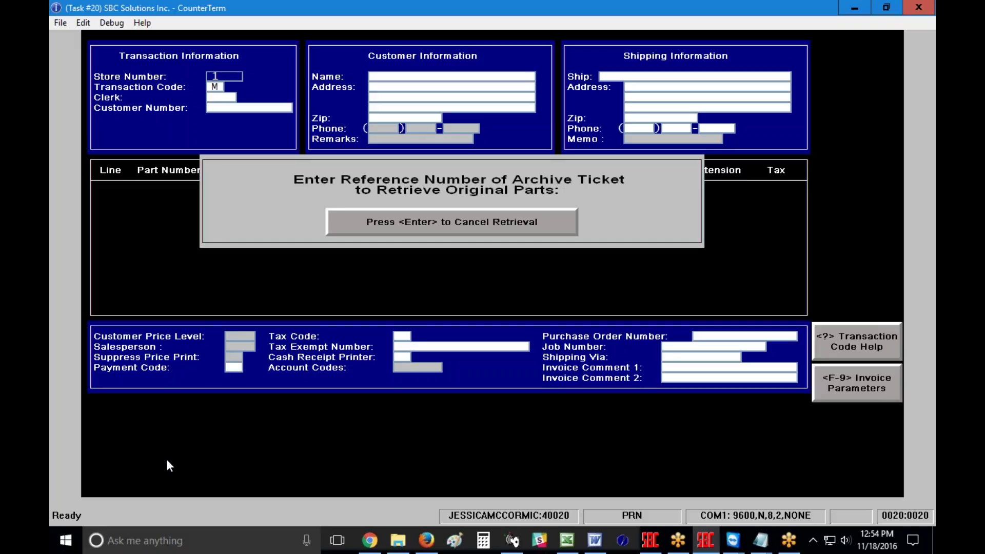
pyautogui.write('100000396')
pyautogui.press('Return')
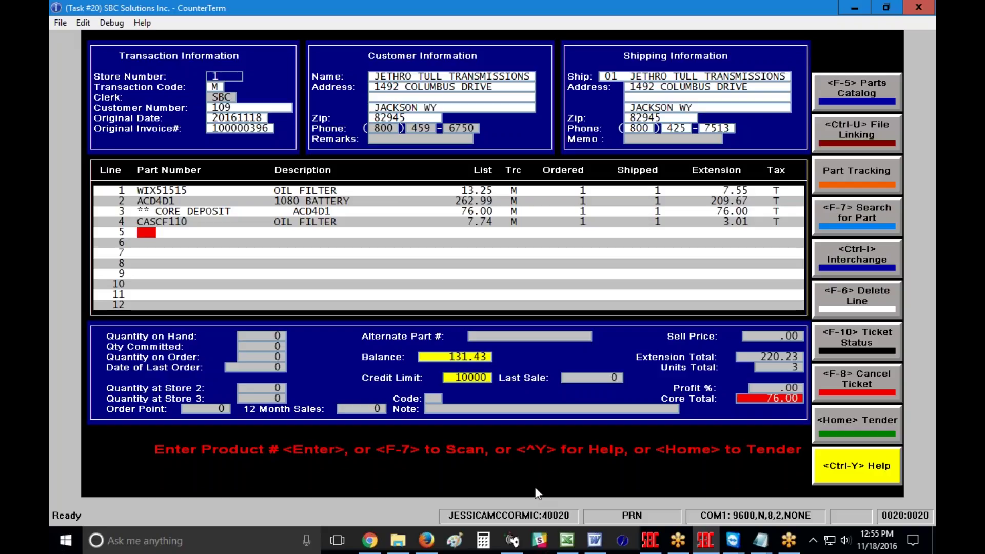
# Step: Delete line 4, the CASCF110 oil filter, from the credit memo and complete the transaction
pyautogui.click(860, 306)
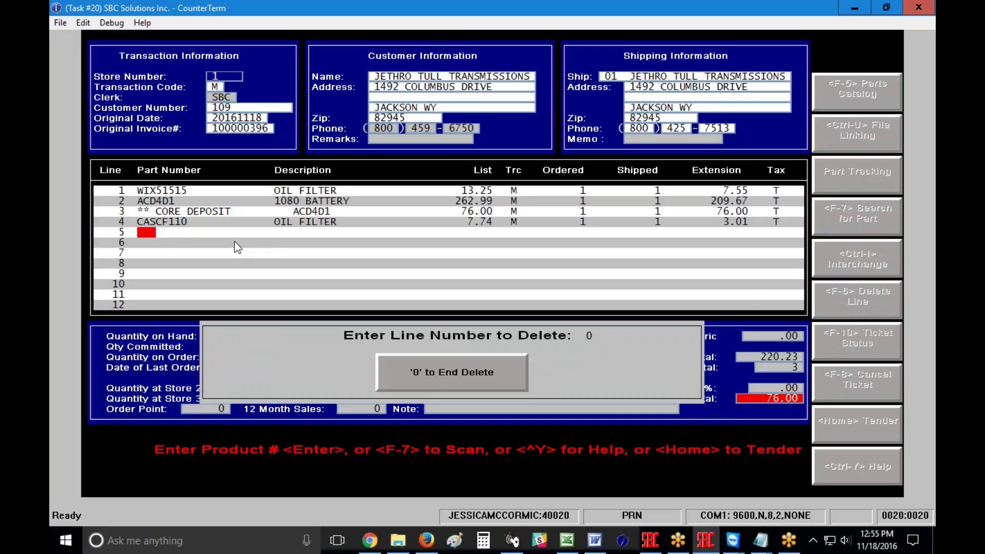
pyautogui.write('4')
pyautogui.press('Return')
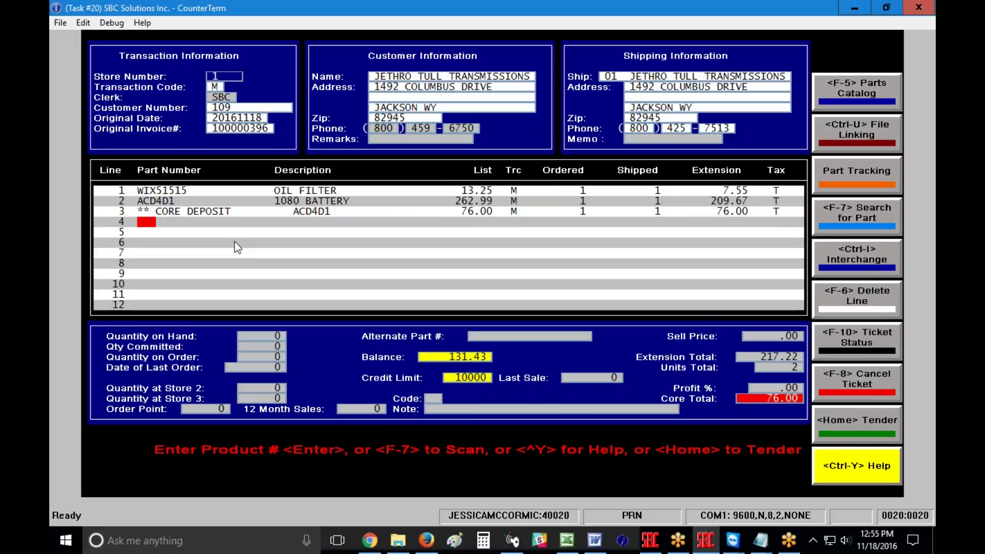
pyautogui.click(873, 430)
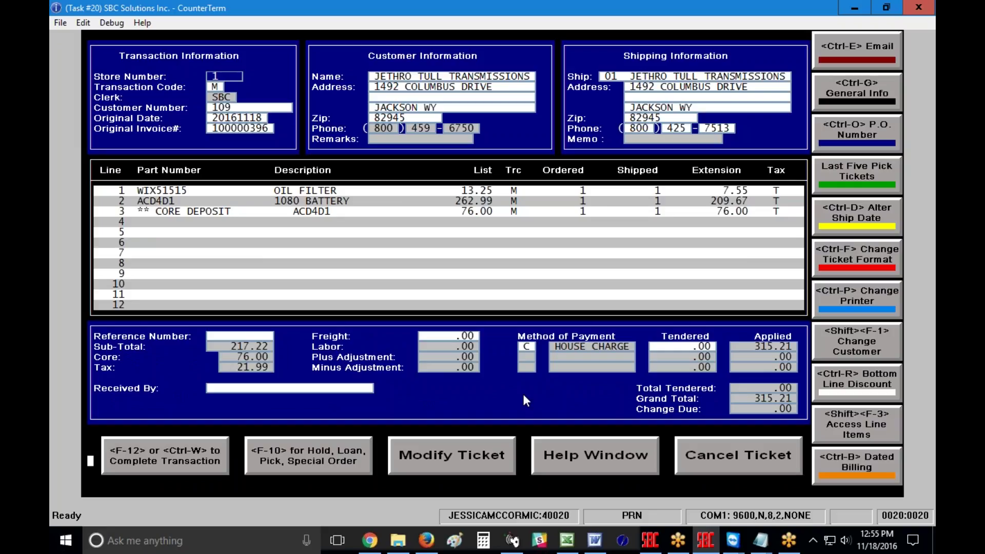
pyautogui.click(174, 467)
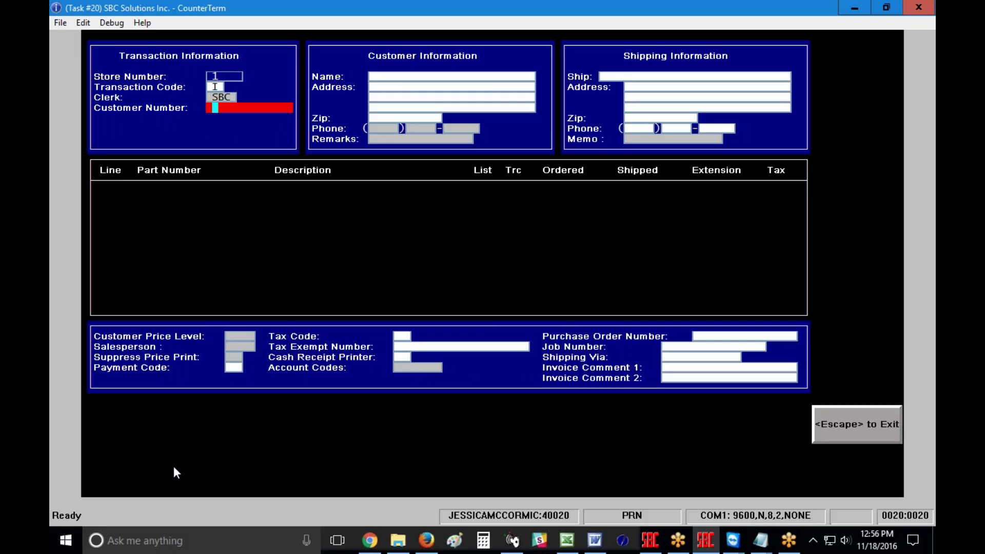
# Step: Start a credit memo for Jethro Tull Transmissions without archive retrieval, with original date and invoice at 0, clerk SBC and ship-to 01
pyautogui.press('Escape')
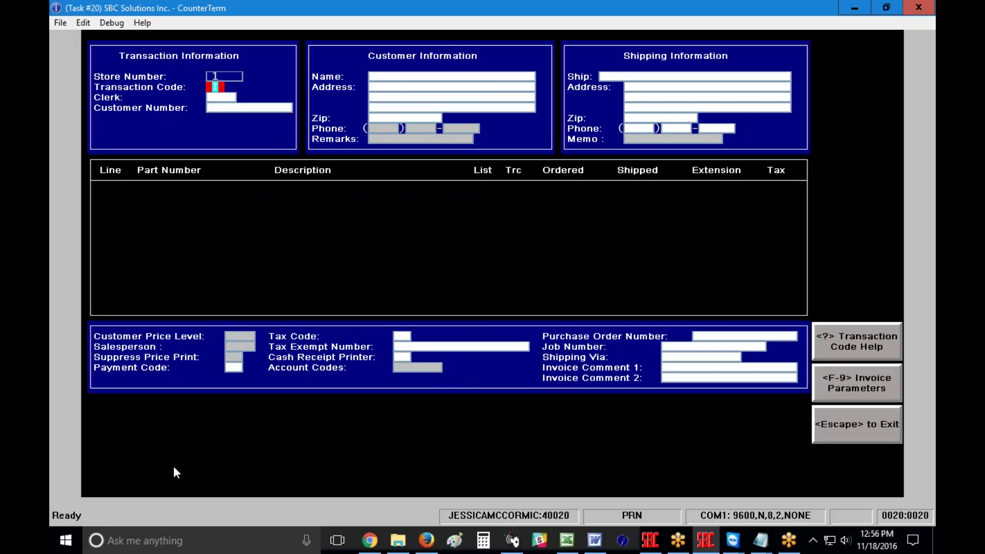
pyautogui.write('M')
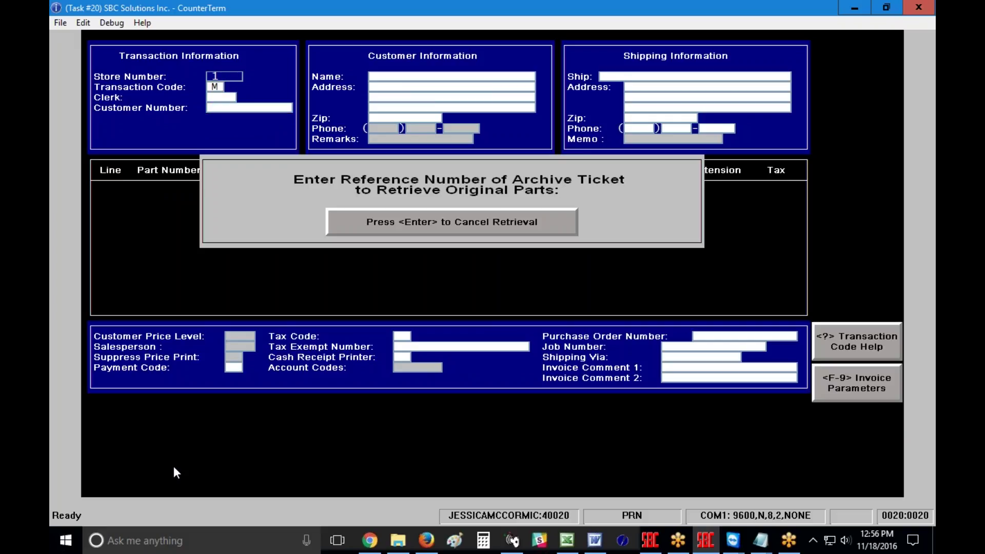
pyautogui.press('Return')
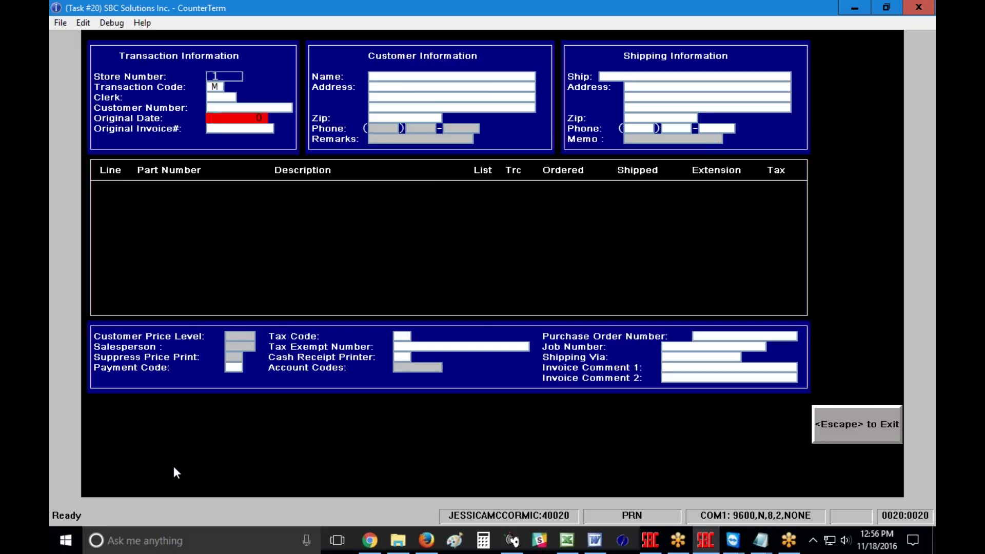
pyautogui.press('Return')
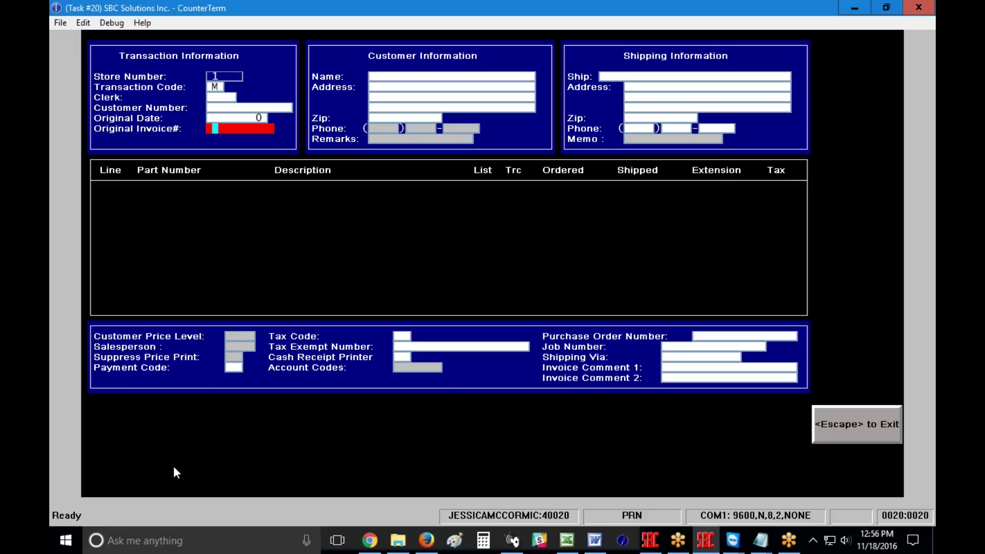
pyautogui.write('0')
pyautogui.press('Return')
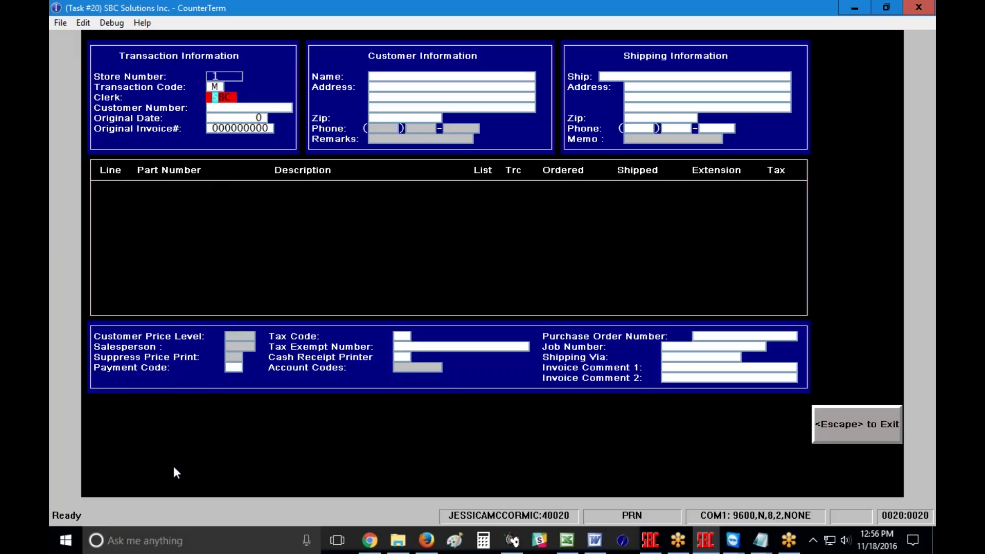
pyautogui.press('Return')
pyautogui.write('109')
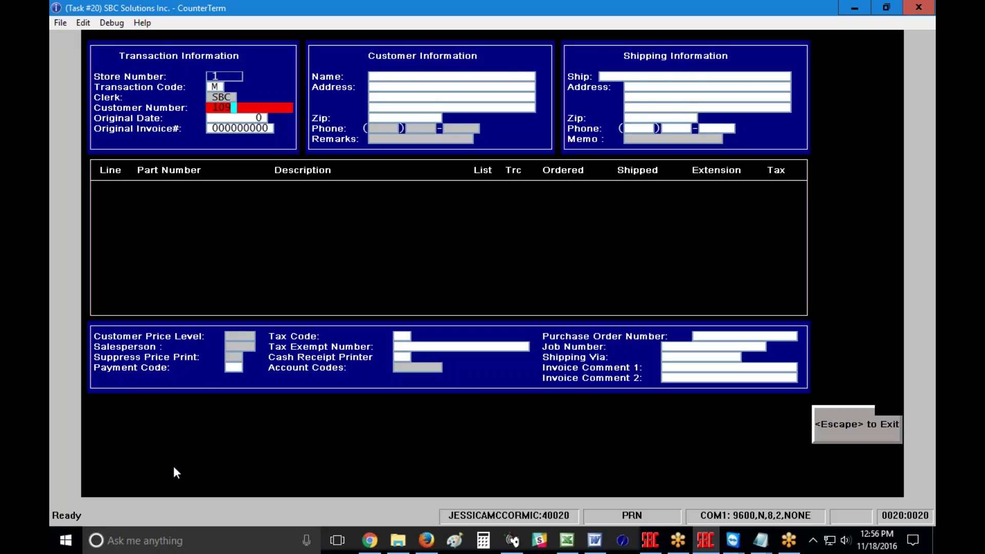
pyautogui.press('Return')
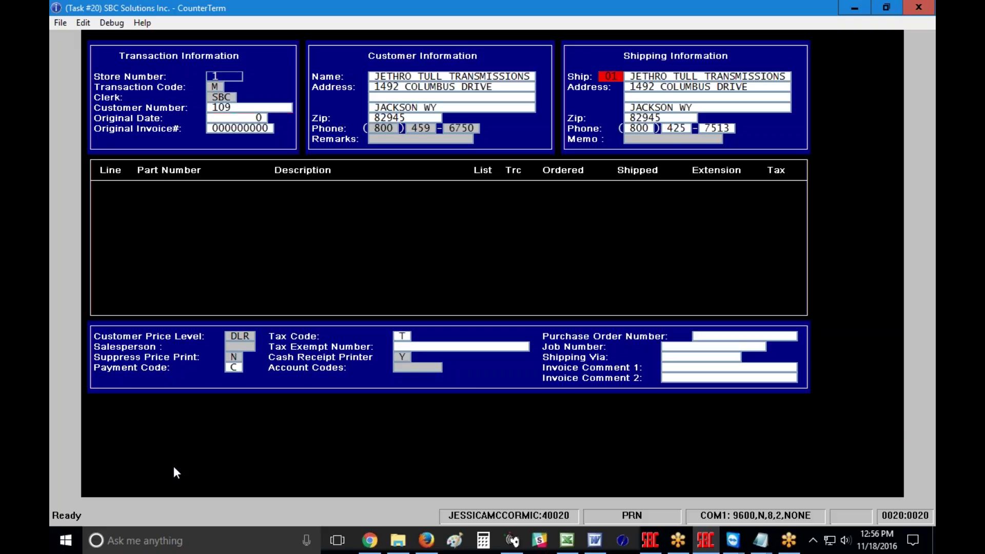
pyautogui.press('Return')
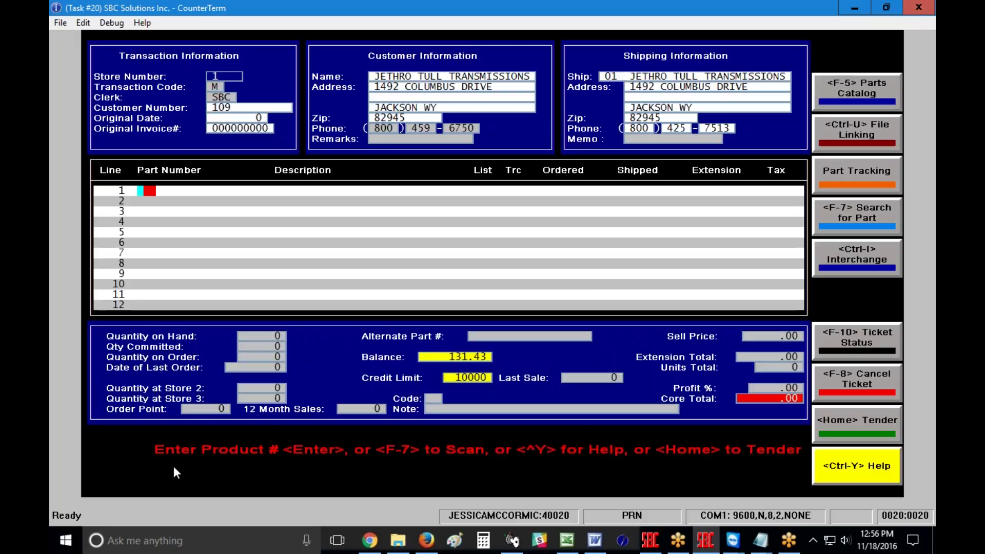
# Step: Add one CASCF110 oil filter at the 3.01 sell price from its 11/18/2016 purchase, and cancel the credit memo ticket
pyautogui.write('CF110')
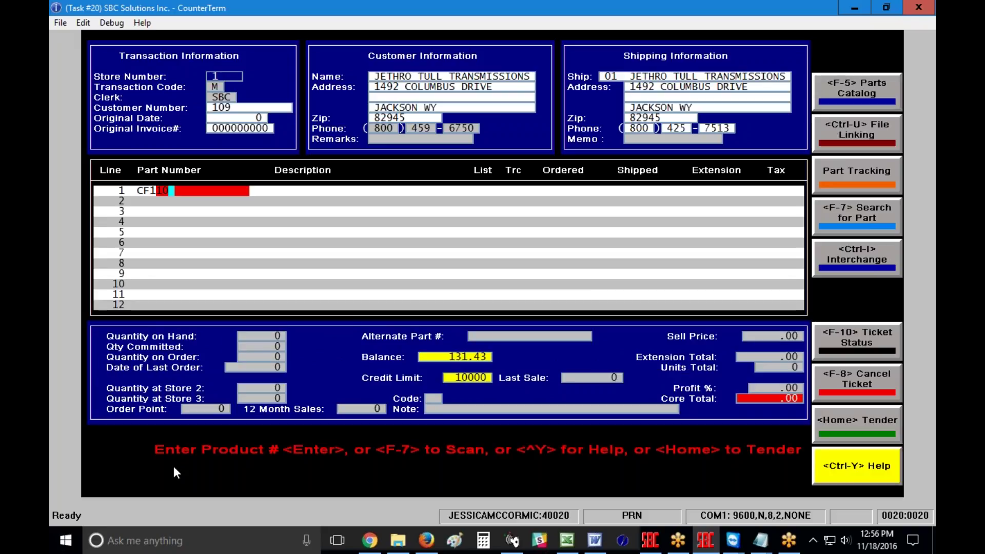
pyautogui.press('Return')
pyautogui.press('c')
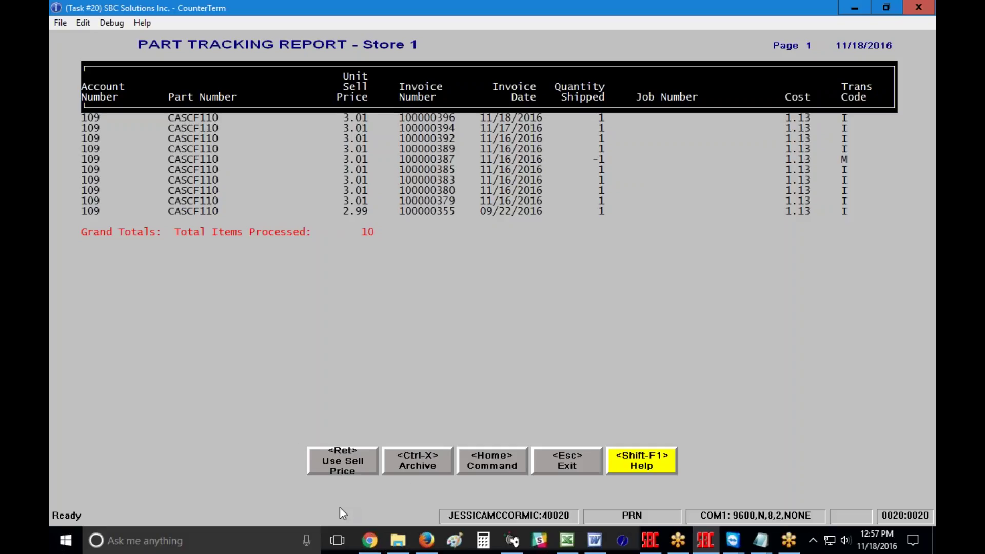
pyautogui.click(354, 460)
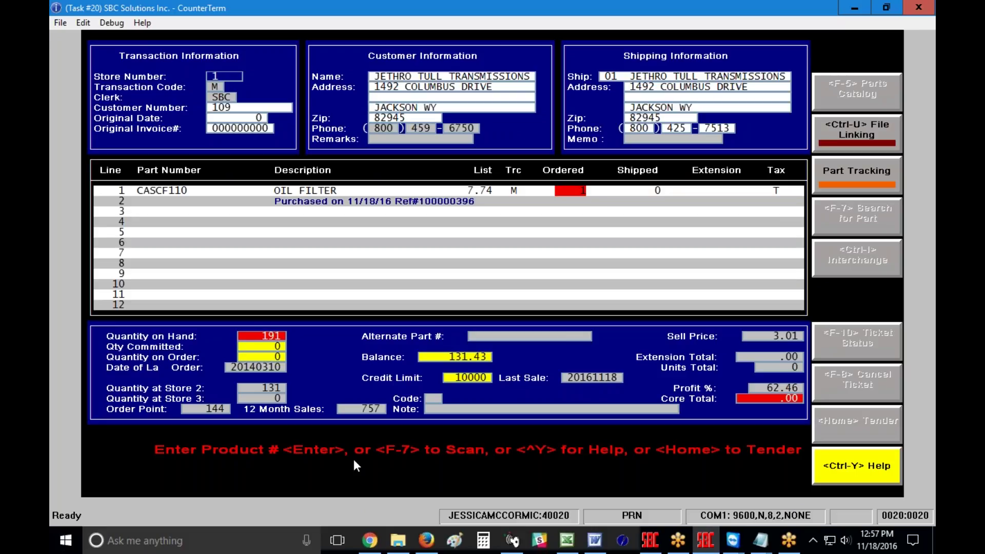
pyautogui.press('Return')
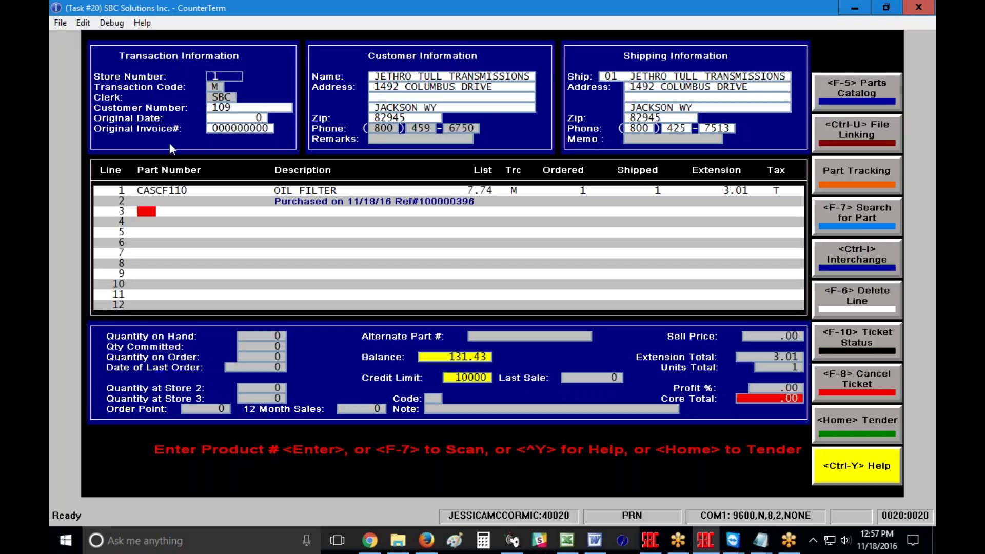
pyautogui.click(830, 390)
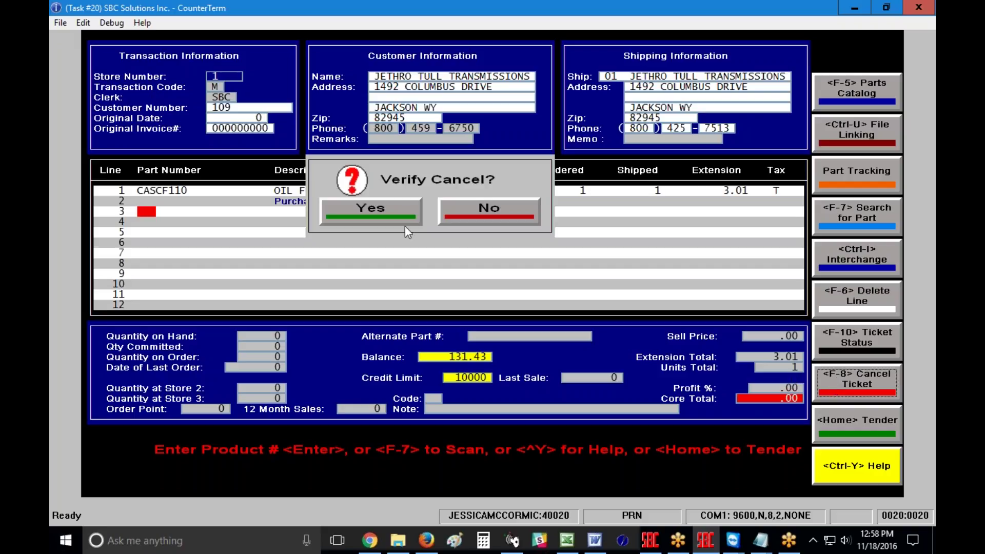
pyautogui.click(379, 212)
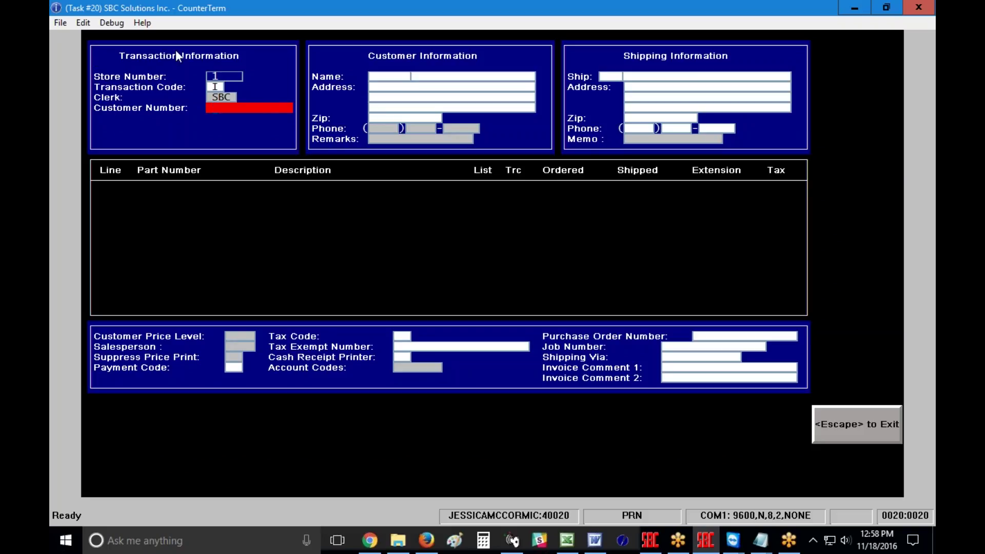
# Step: Start a new invoice for Jethro Tull Transmissions by customer number, using ship-to address 01
pyautogui.write('109')
pyautogui.press('Return')
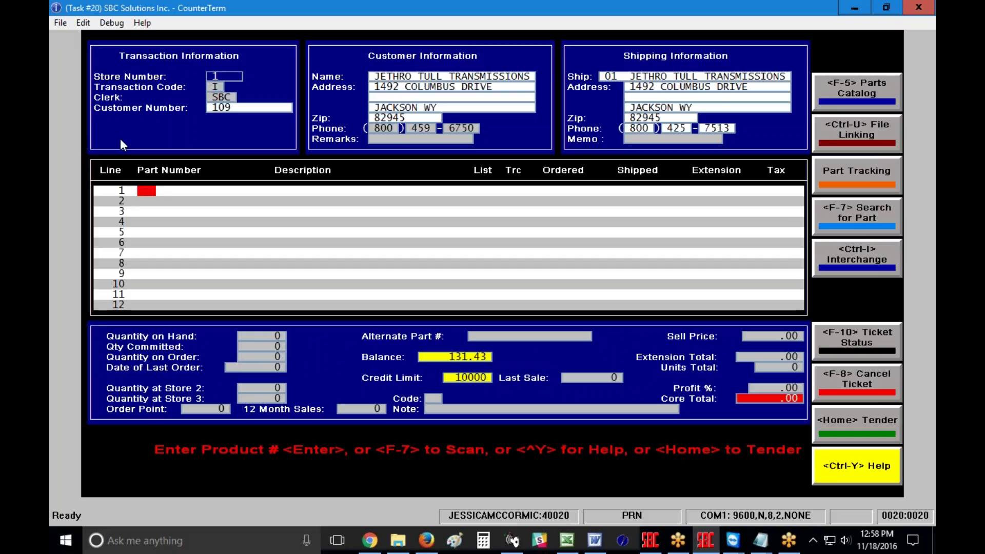
# Step: Add the CASCF110 oil filter as a credit memo line for a quantity of -2, exiting part tracking without using a listed sale
pyautogui.write('CF110')
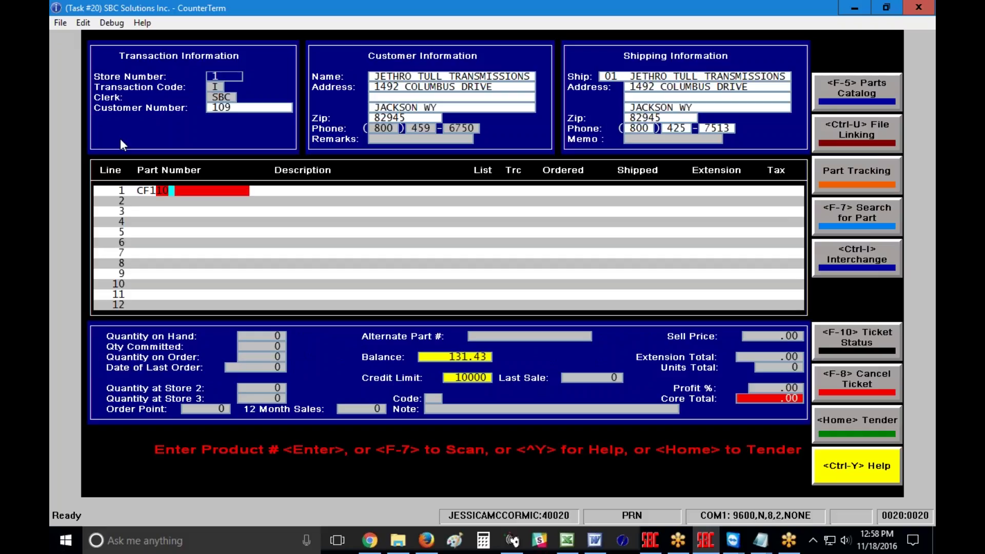
pyautogui.press('Return')
pyautogui.press('c')
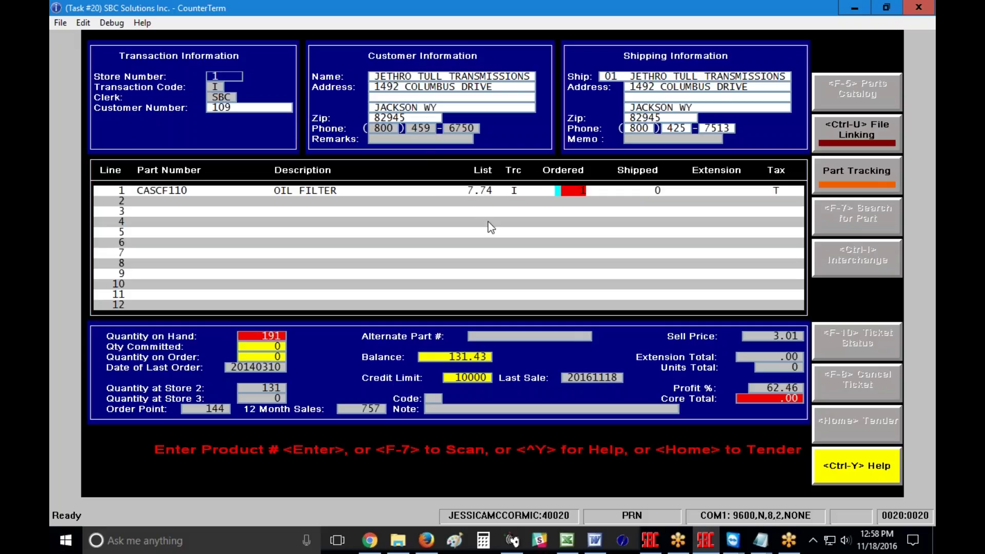
pyautogui.press('Return')
pyautogui.hotkey('ctrl', 'y')
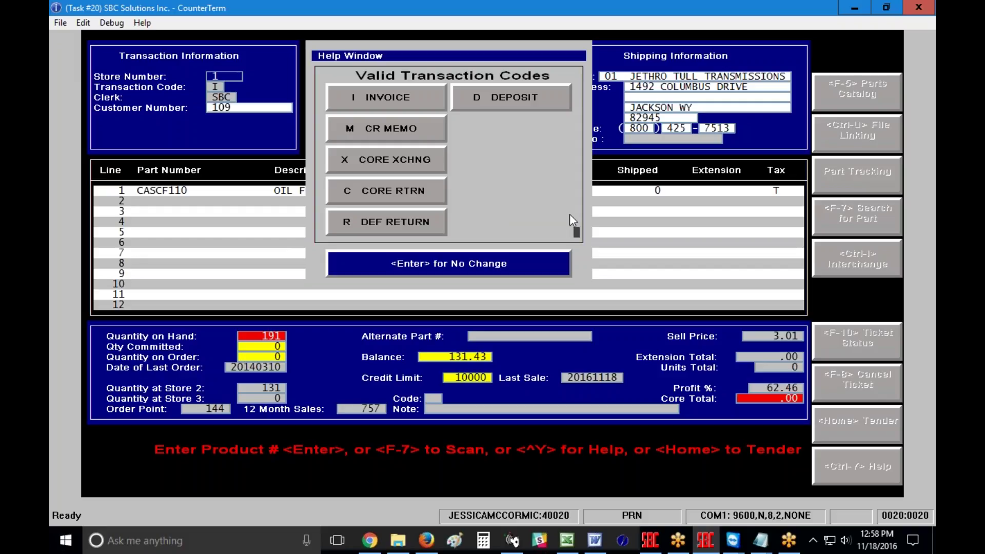
pyautogui.click(399, 125)
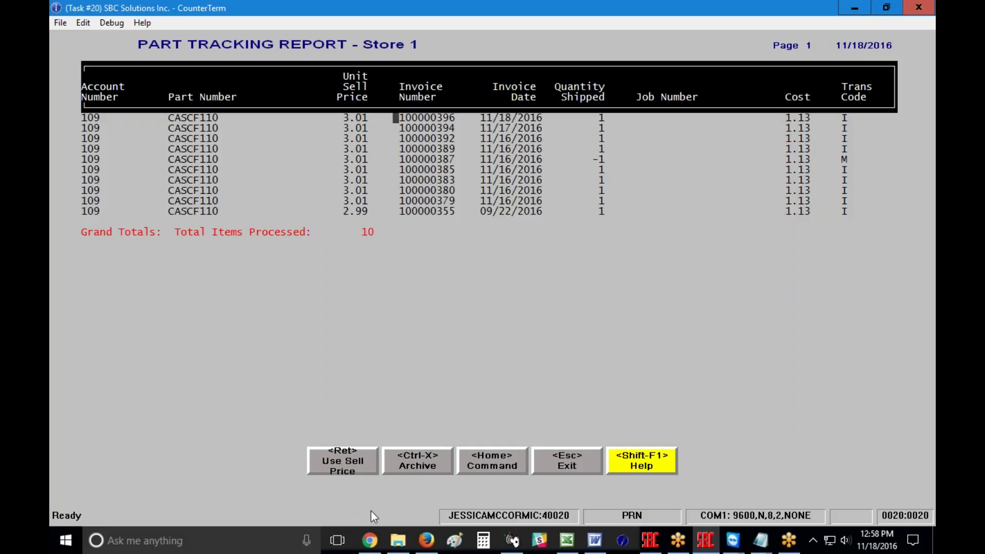
pyautogui.click(578, 467)
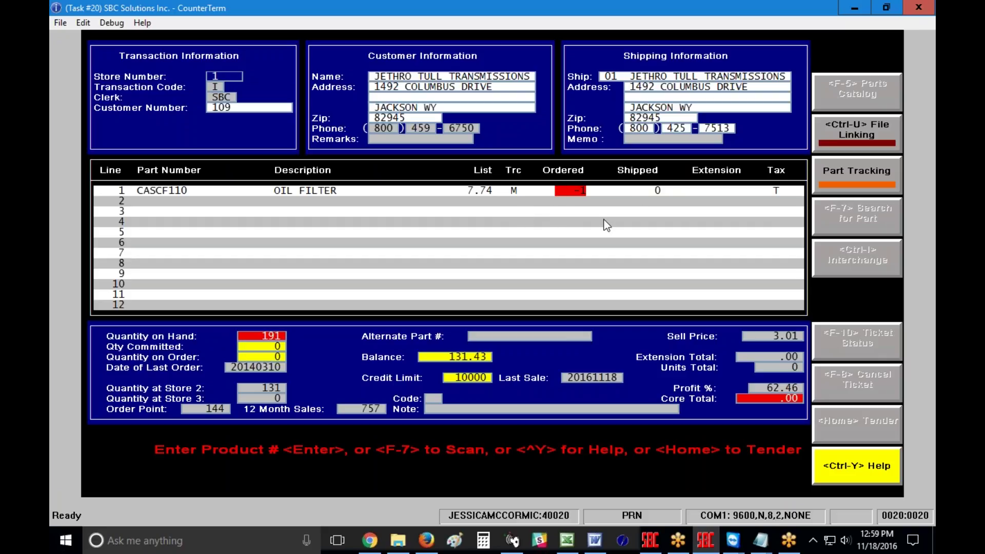
pyautogui.write('2')
pyautogui.press('Return')
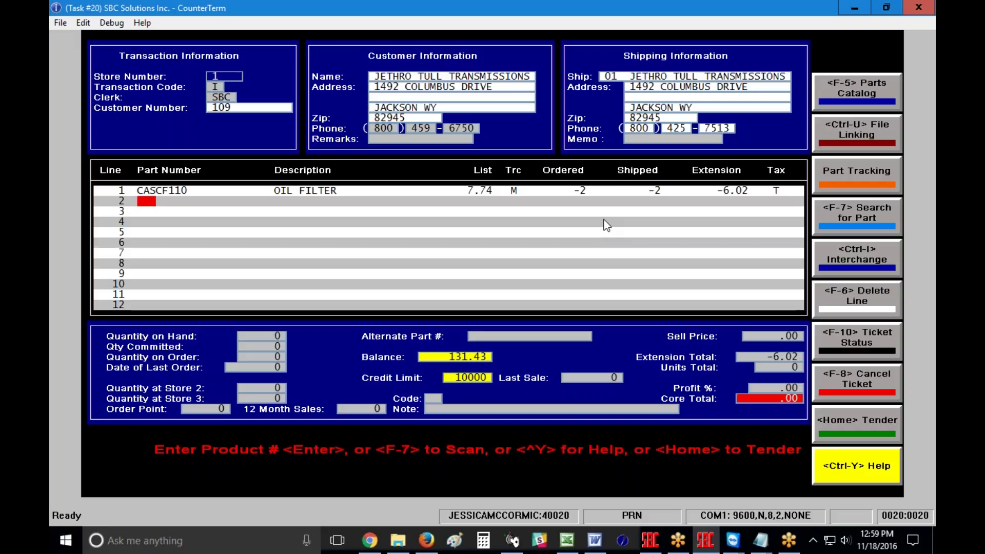
# Step: Add one WIX51515 oil filter to the ticket as an invoice line
pyautogui.write('WIX51515')
pyautogui.press('Return')
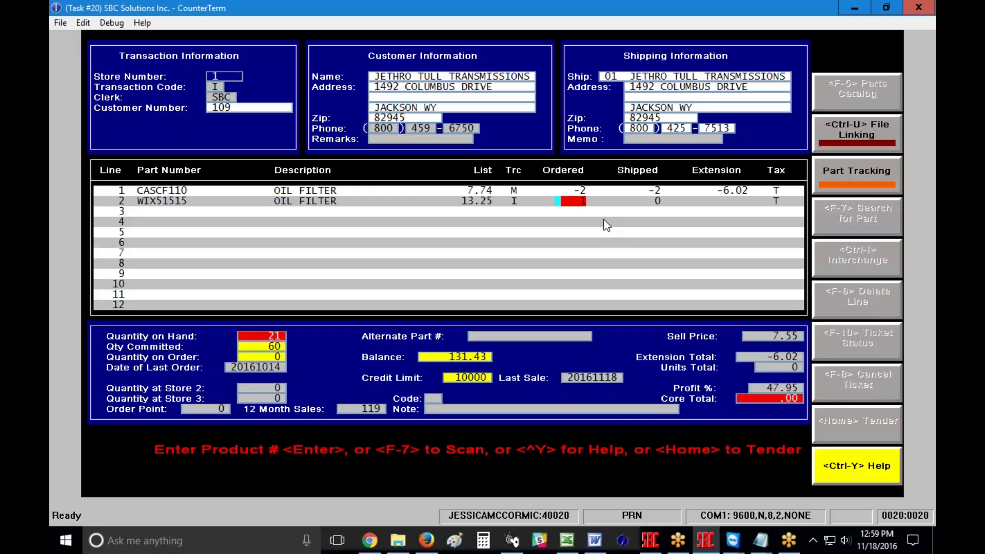
pyautogui.press('Return')
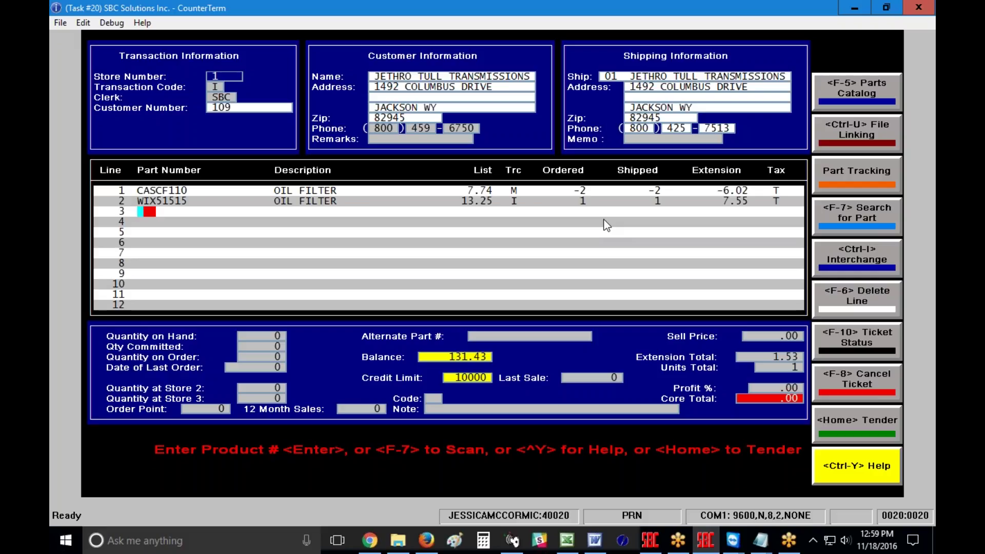
# Step: Add the ACD4D1 battery as a core return with quantity -1, referencing its 11/18/2016 invoiced purchase in part tracking
pyautogui.write('4D1')
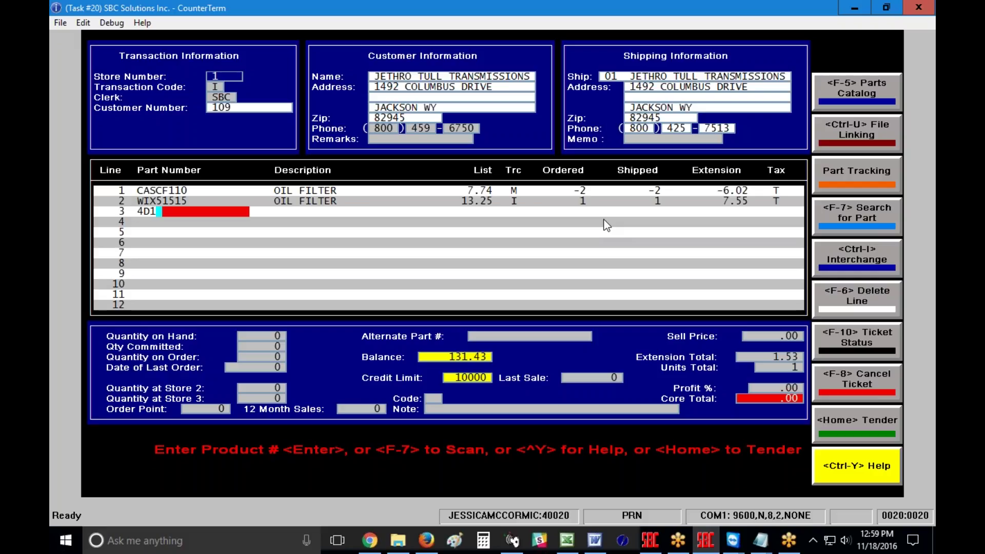
pyautogui.press('Return')
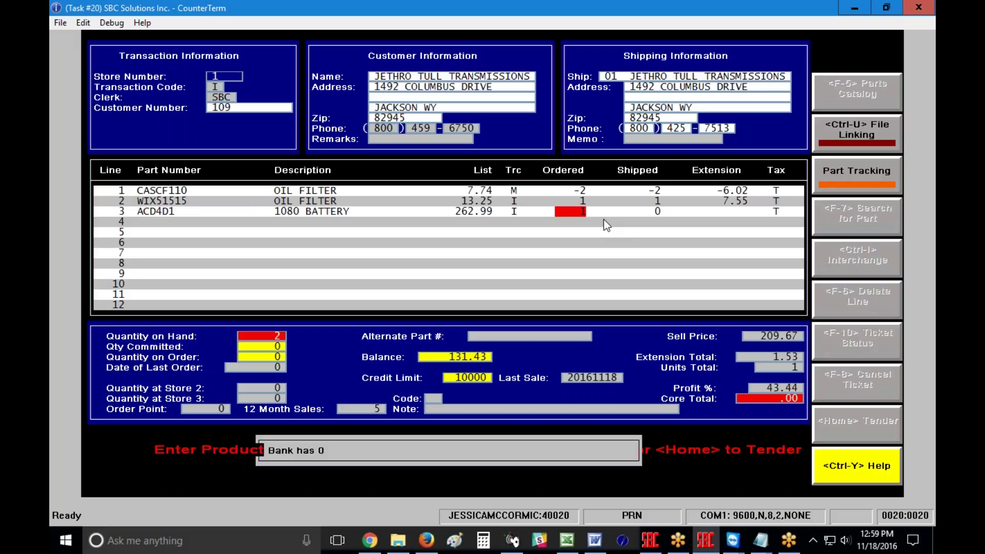
pyautogui.press('Return')
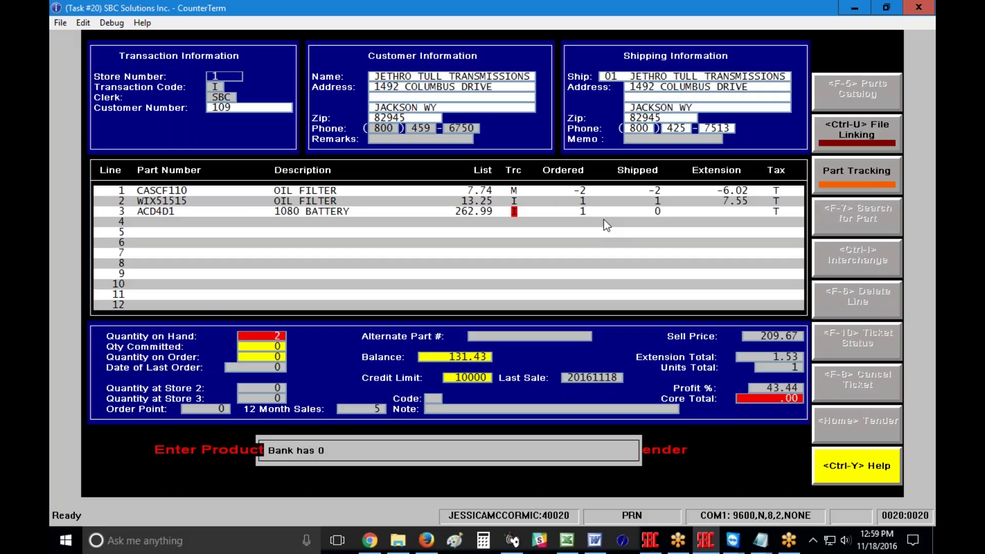
pyautogui.hotkey('ctrl', 'y')
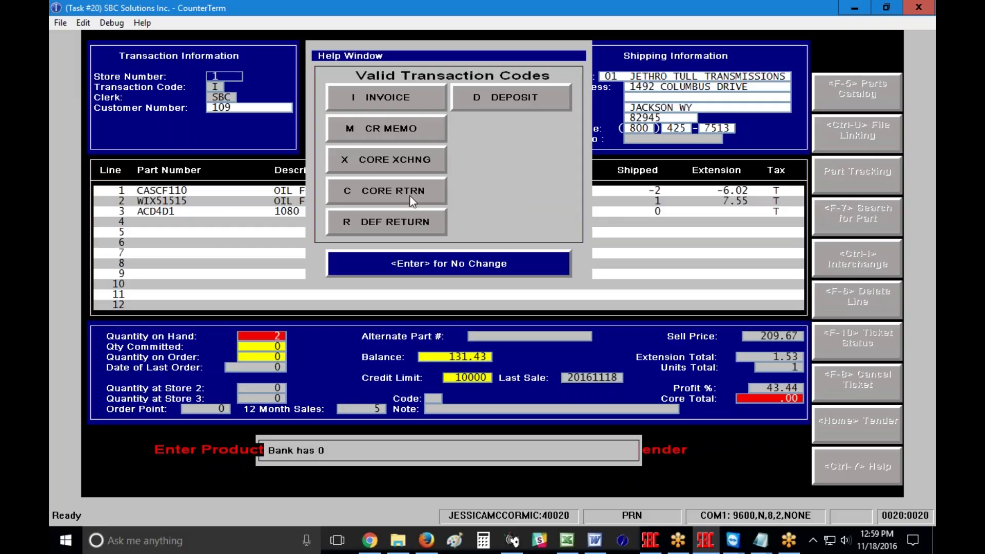
pyautogui.press('F4')
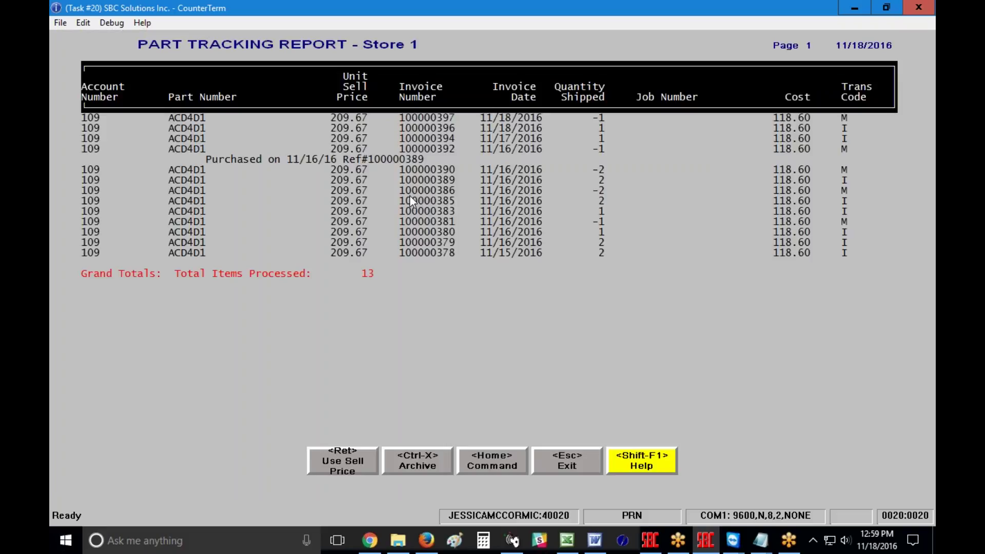
pyautogui.press('Down')
pyautogui.press('Return')
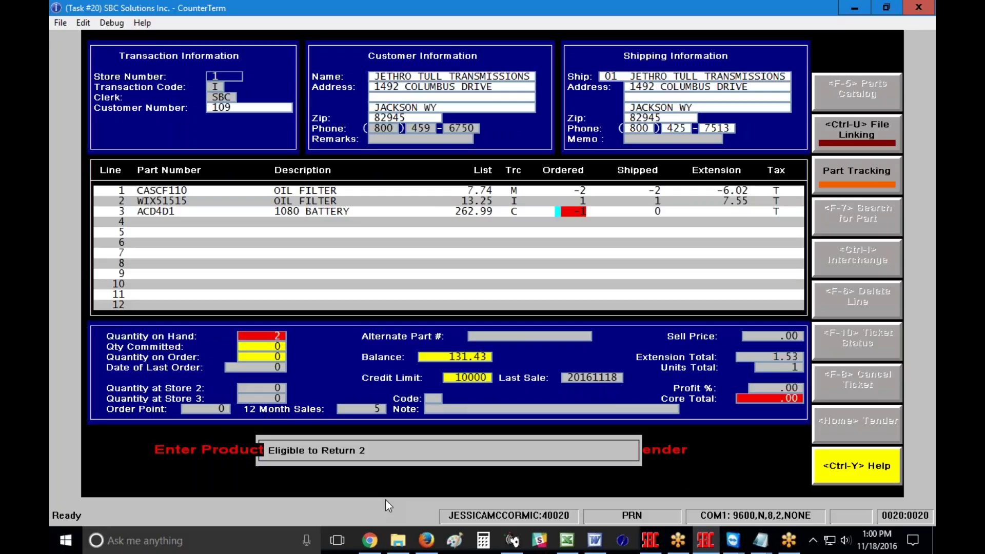
pyautogui.press('Return')
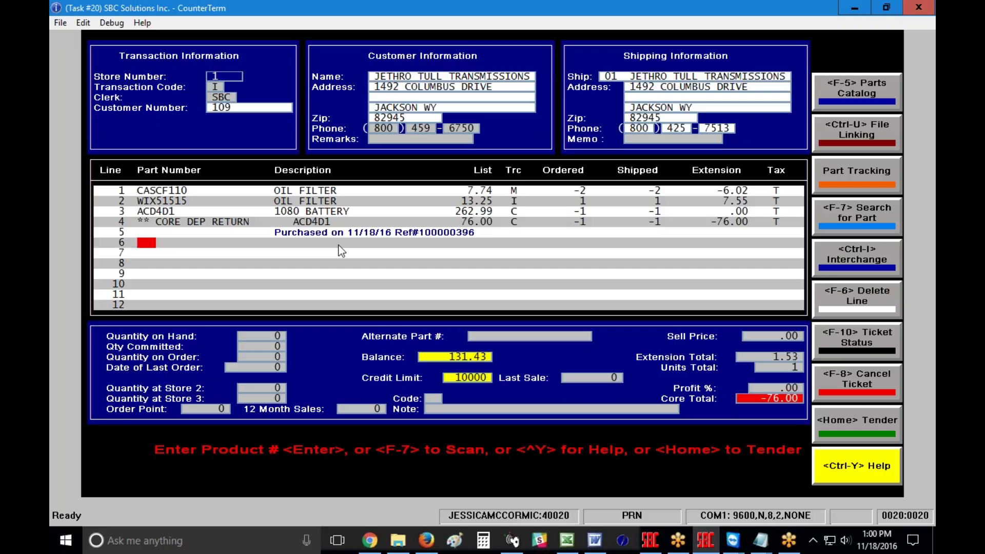
# Step: Tender and complete the ticket as a house charge, and start a new invoice for Jethro Tull Transmissions with ship-to 01
pyautogui.click(845, 419)
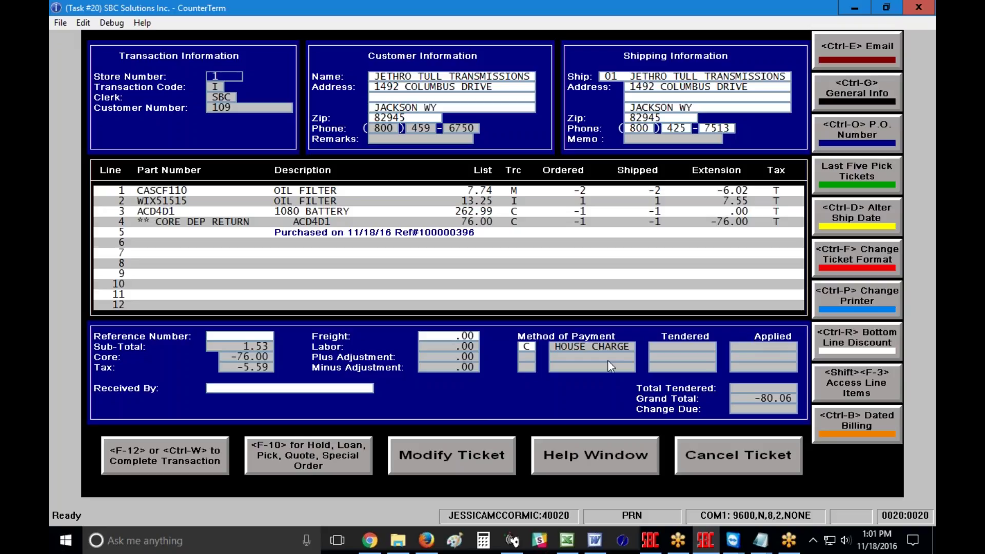
pyautogui.click(166, 450)
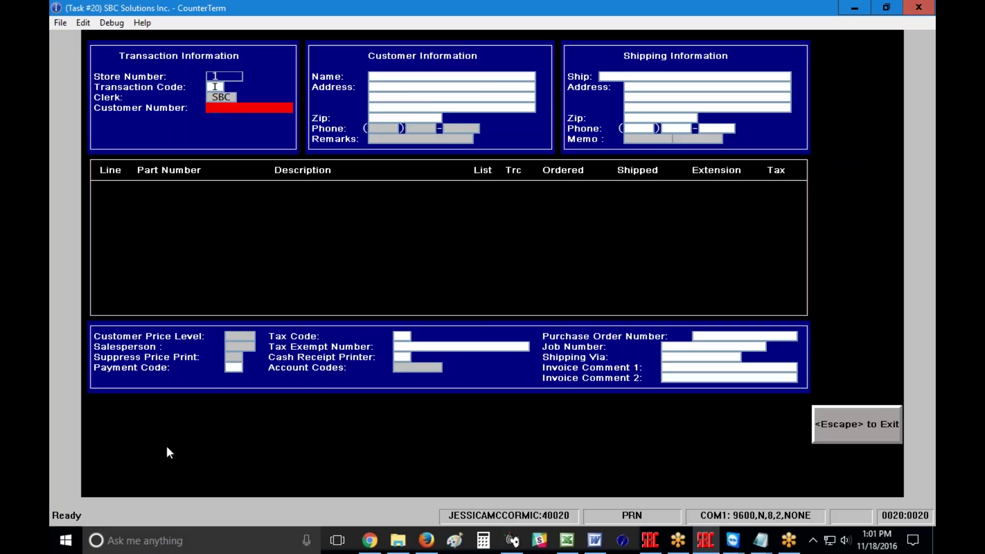
pyautogui.write('109')
pyautogui.press('Return')
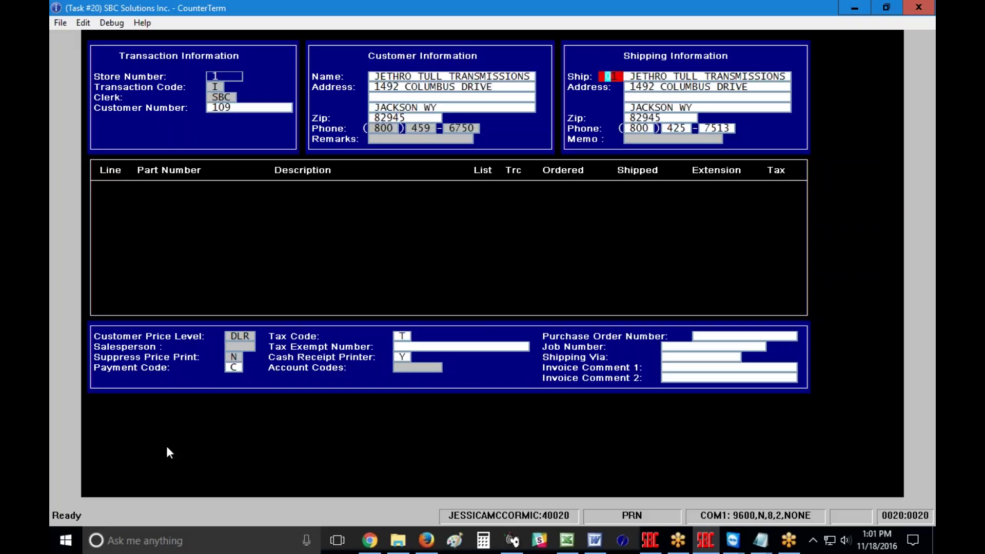
pyautogui.press('Return')
# Step: Add two WIX51515 oil filters and one ACD4D1 battery with its core deposit to the invoice
pyautogui.write('WIX51515')
pyautogui.press('Return')
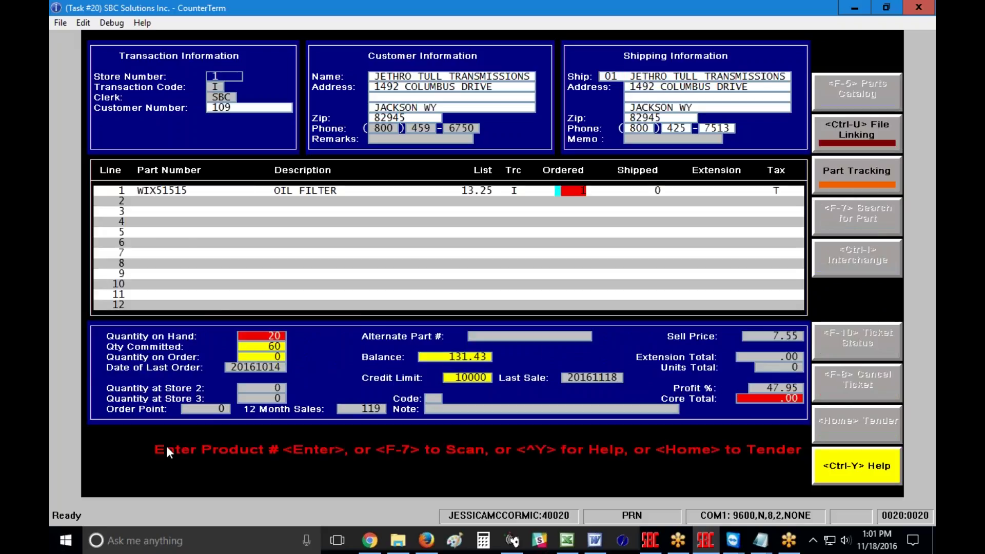
pyautogui.write('2')
pyautogui.press('Return')
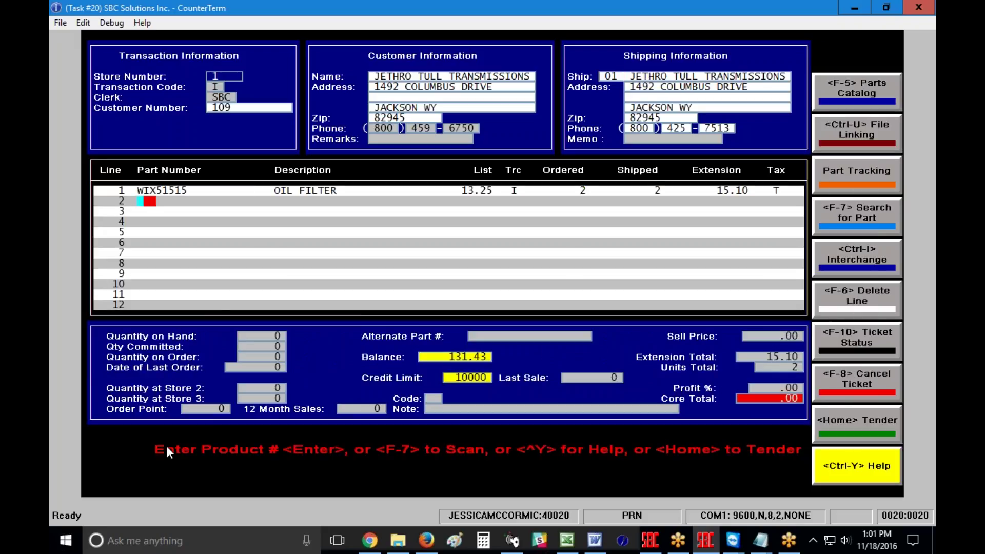
pyautogui.write('ACD4D1')
pyautogui.press('Return')
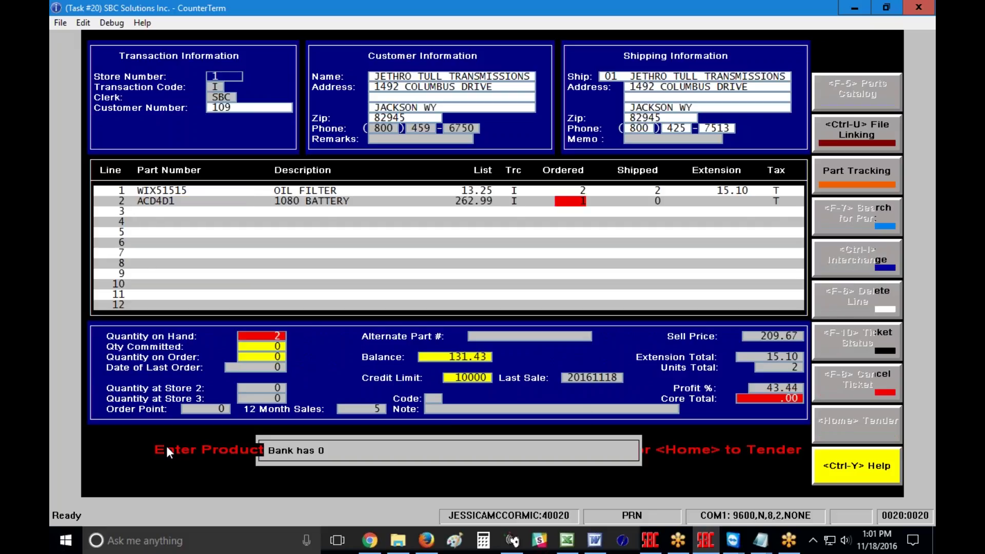
pyautogui.press('Return')
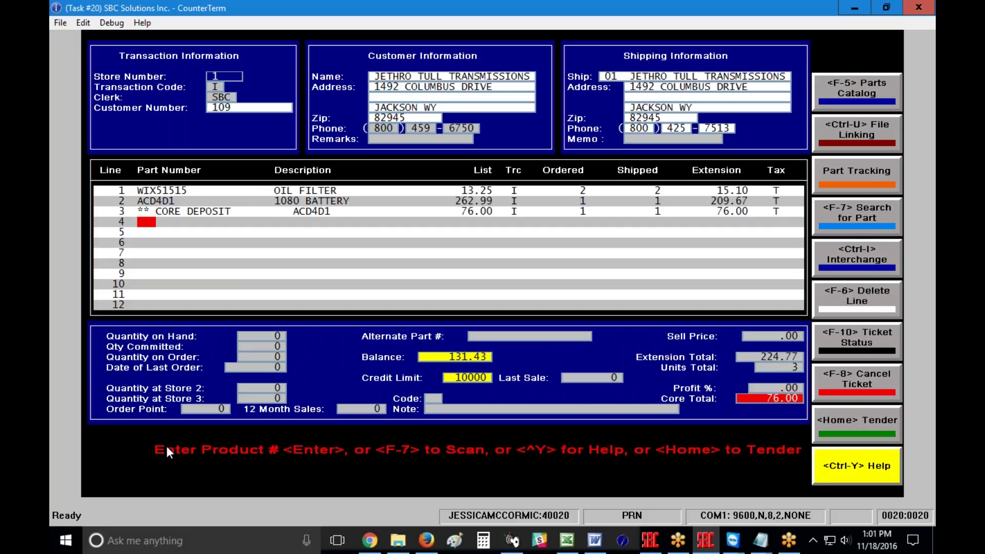
# Step: Tender the invoice and change the first payment from house charge to 100.00 in cash
pyautogui.press('Home')
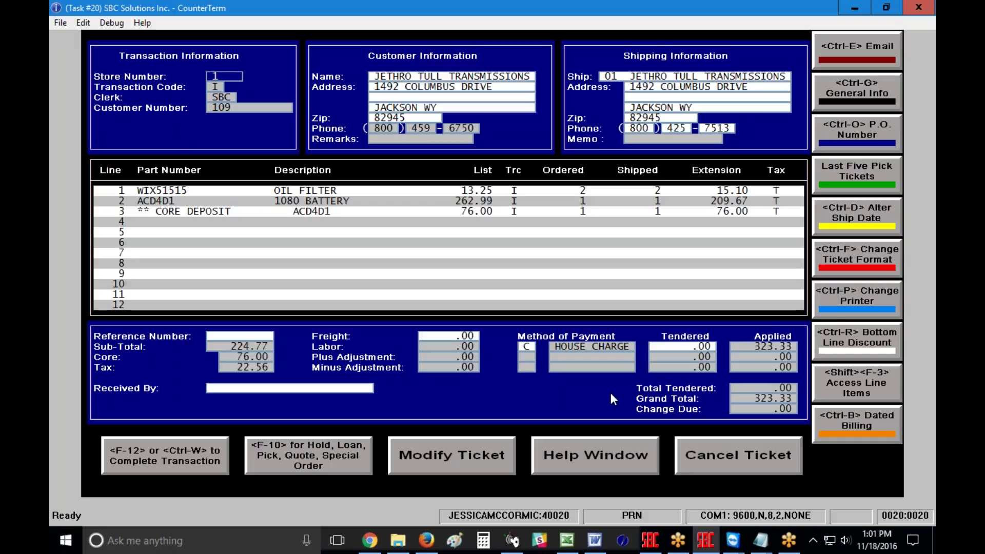
pyautogui.press('F12')
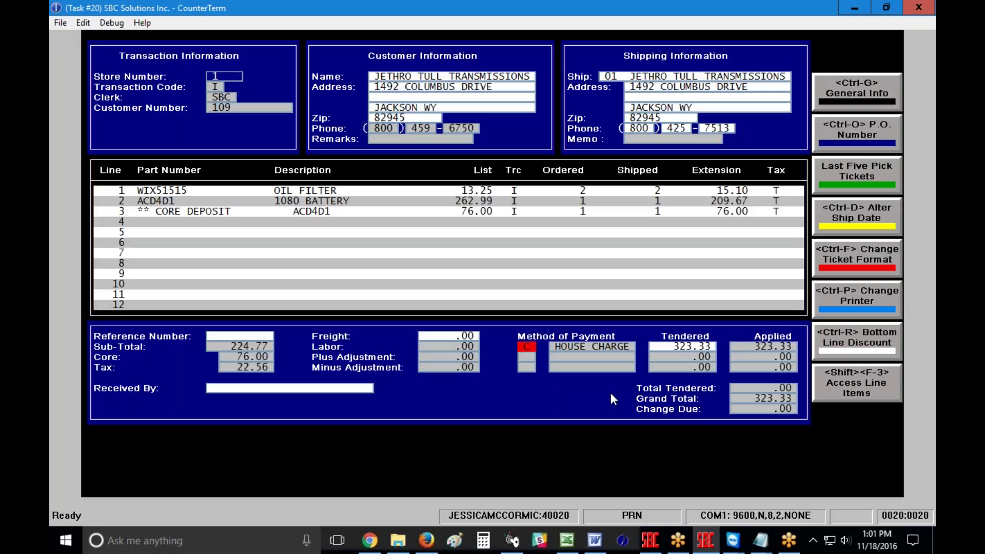
pyautogui.press('Return')
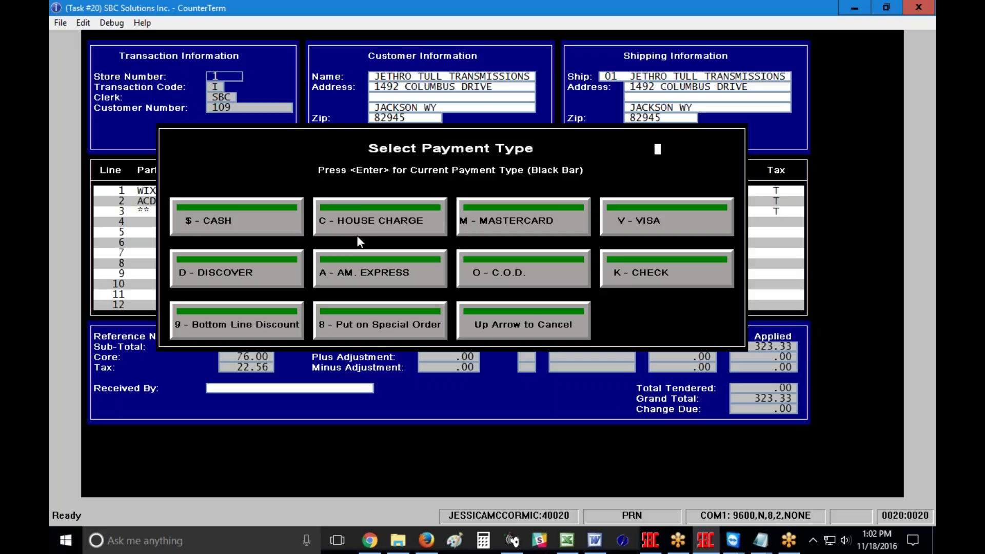
pyautogui.click(207, 226)
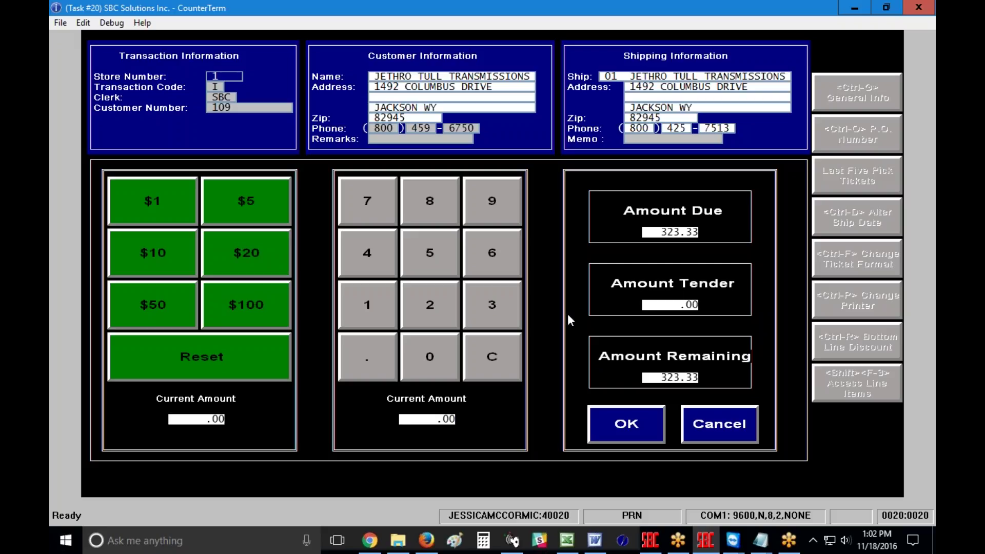
pyautogui.write('100.00')
pyautogui.press('Return')
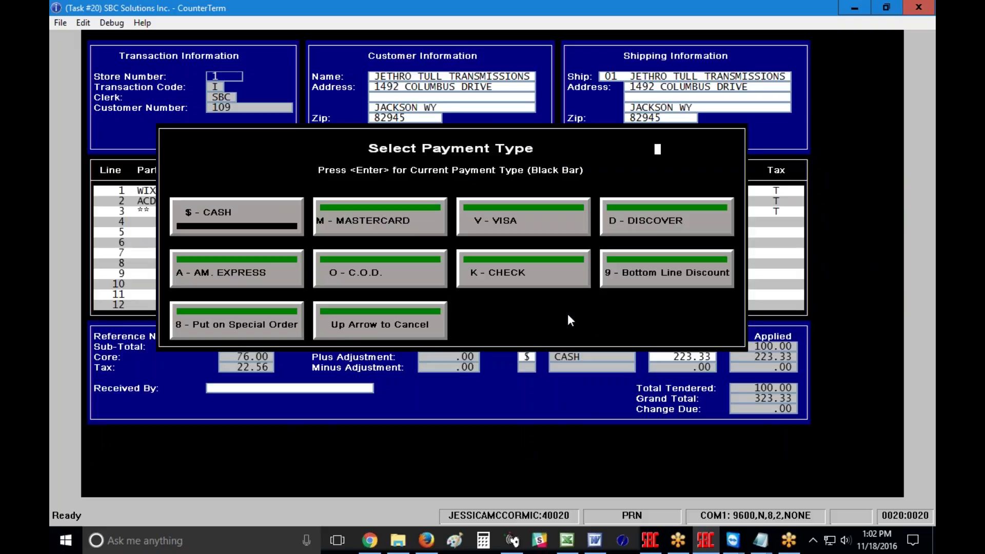
# Step: Apply 150.00 by Visa and the remaining 73.33 by check
pyautogui.click(551, 222)
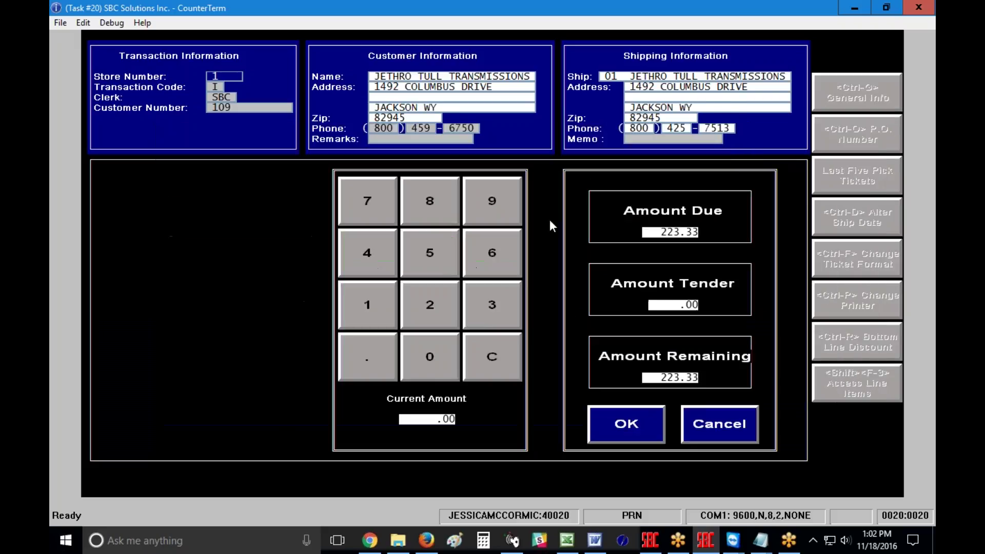
pyautogui.write('150.00')
pyautogui.press('Return')
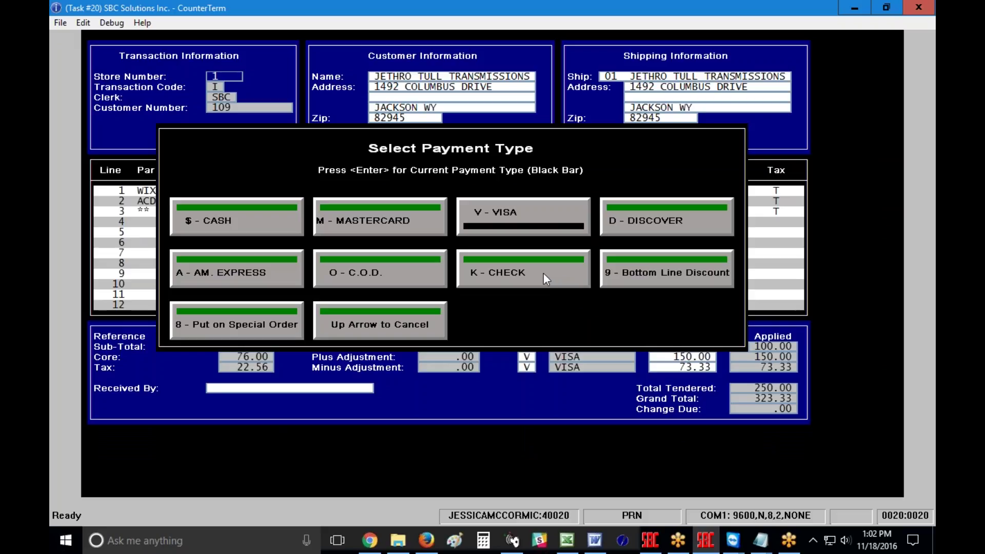
pyautogui.press('Return')
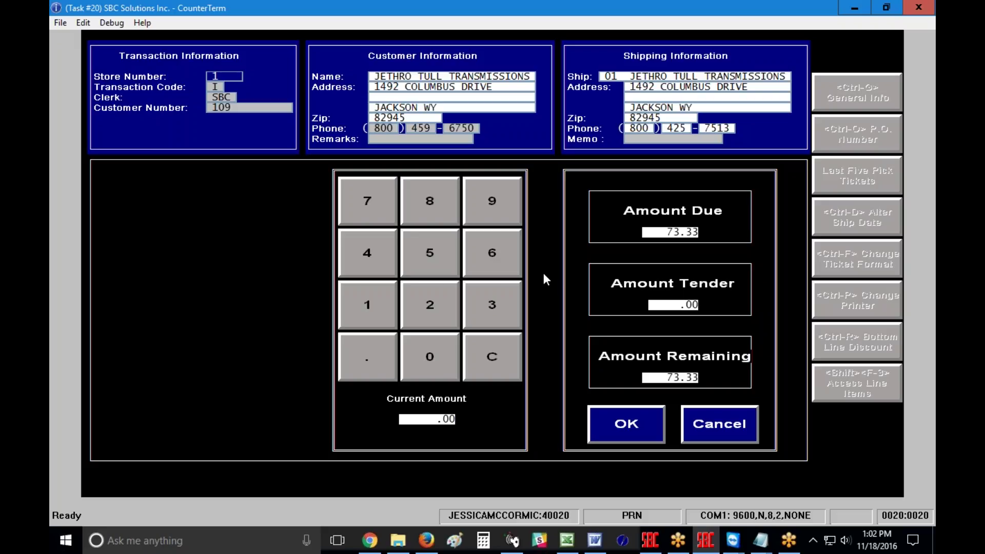
pyautogui.press('Return')
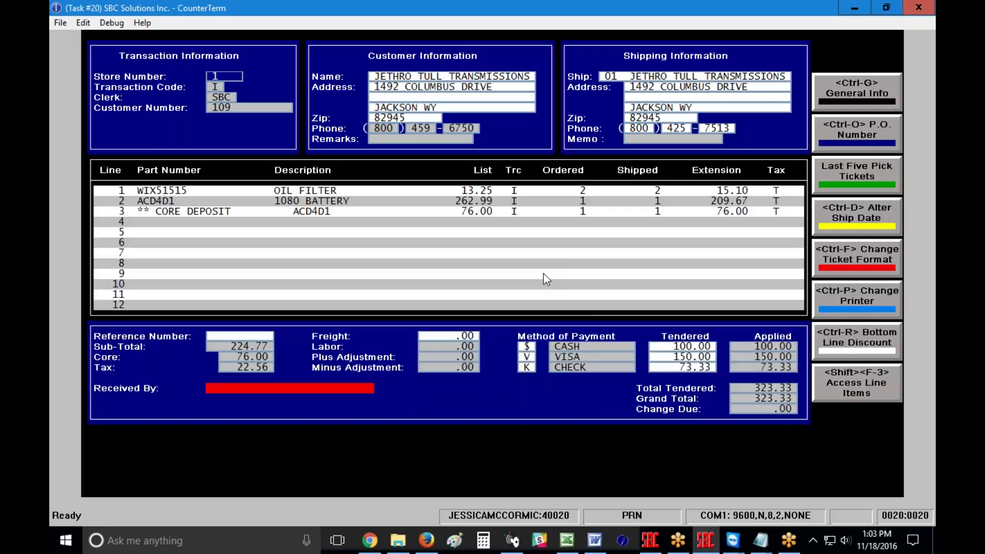
# Step: Enter CHK# 1200 as the received-by text and complete the transaction
pyautogui.write('CHK# 1200')
pyautogui.press('Return')
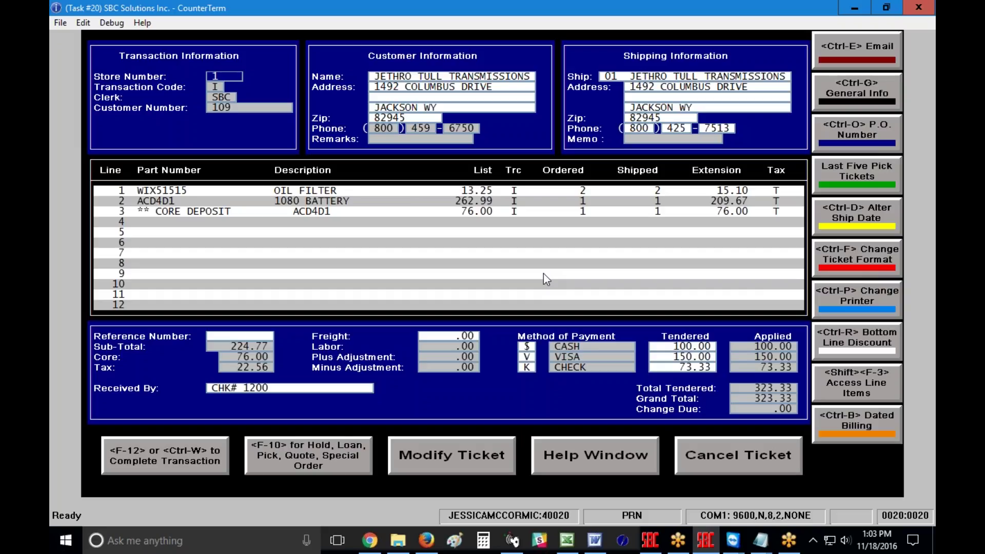
pyautogui.click(166, 458)
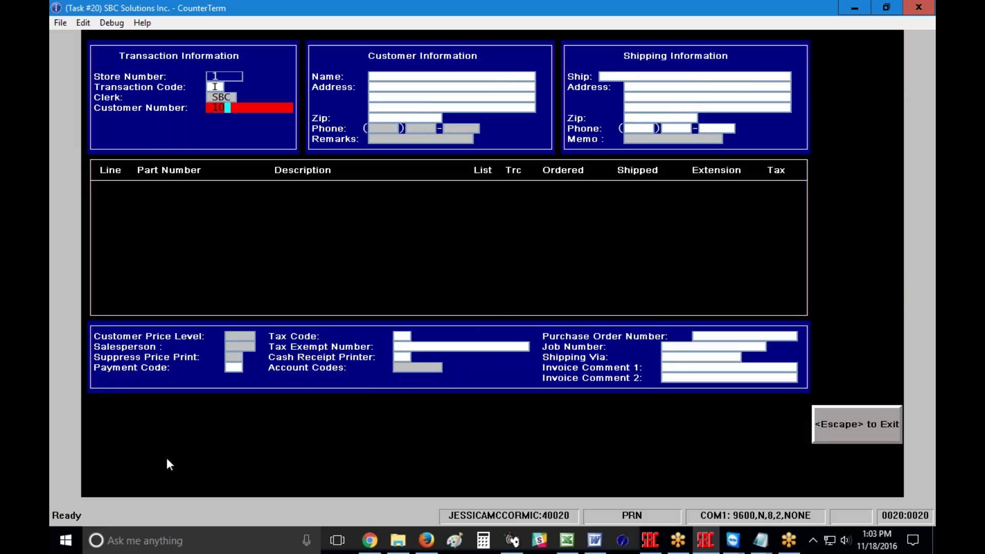
# Step: Start another invoice for Jethro Tull Transmissions with the default ship-to address, and add two WIX51515 oil filters
pyautogui.write('9')
pyautogui.press('Return')
pyautogui.press('Return')
pyautogui.write('51515')
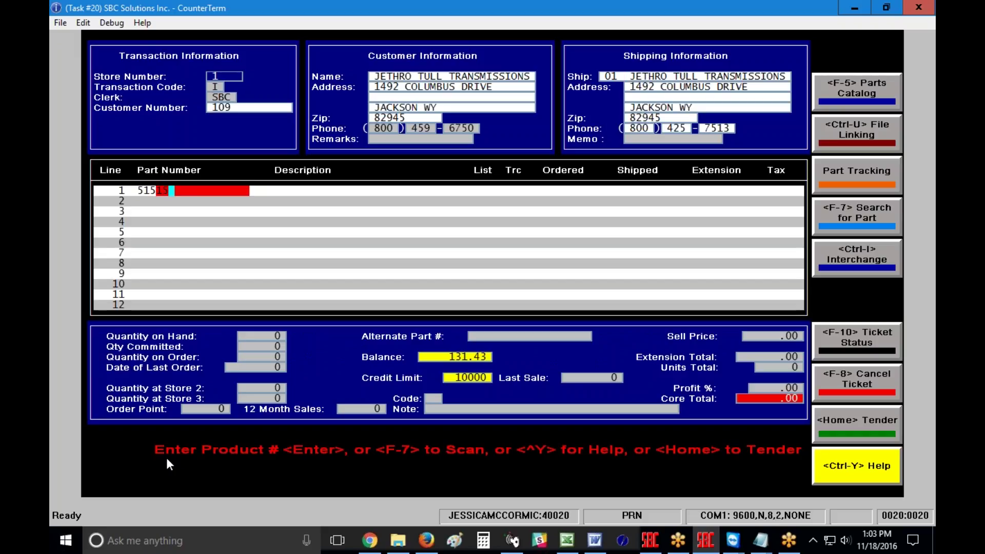
pyautogui.press('Return')
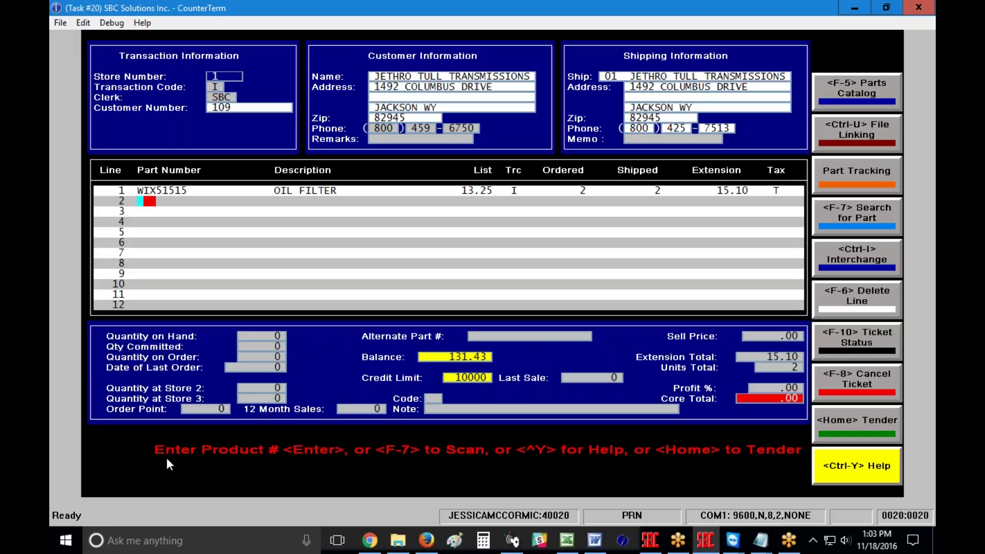
# Step: Tender the oil filter invoice with 20.00 in cash and leave the received-by name blank
pyautogui.press('Home')
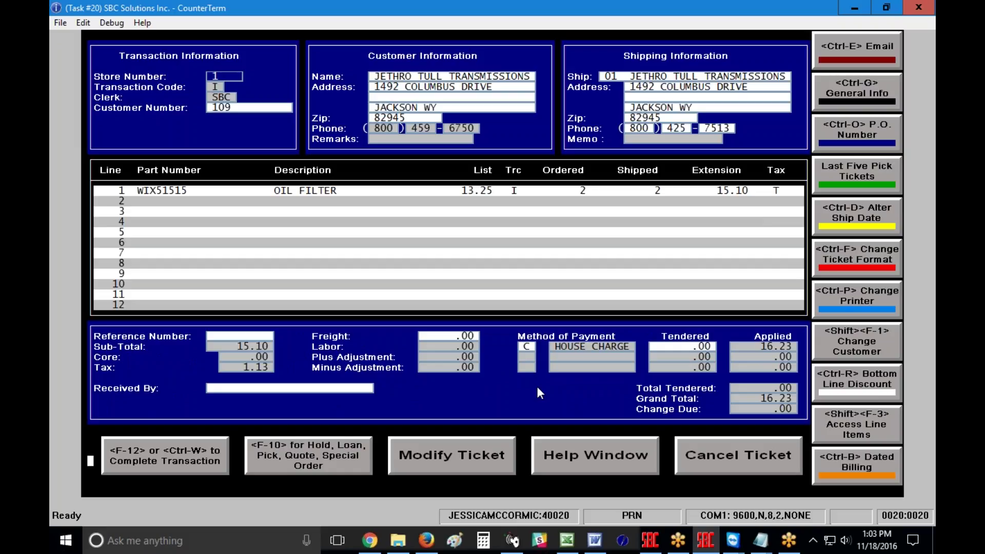
pyautogui.press('Return')
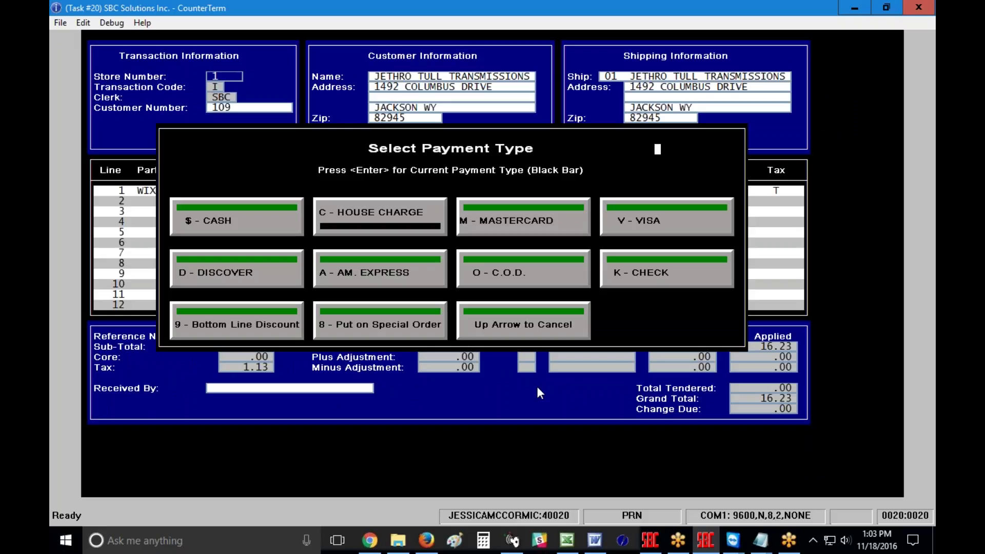
pyautogui.click(257, 214)
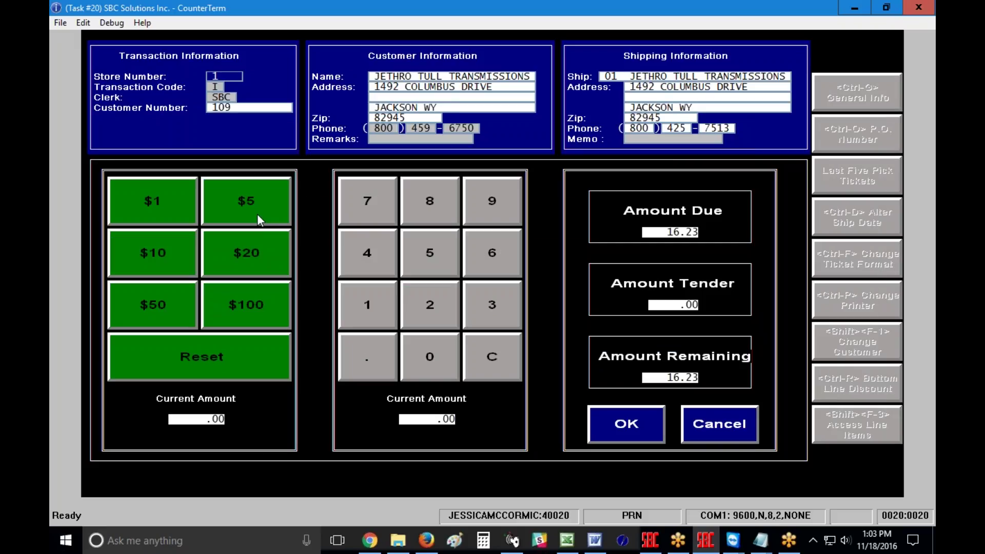
pyautogui.write('20.00')
pyautogui.press('Return')
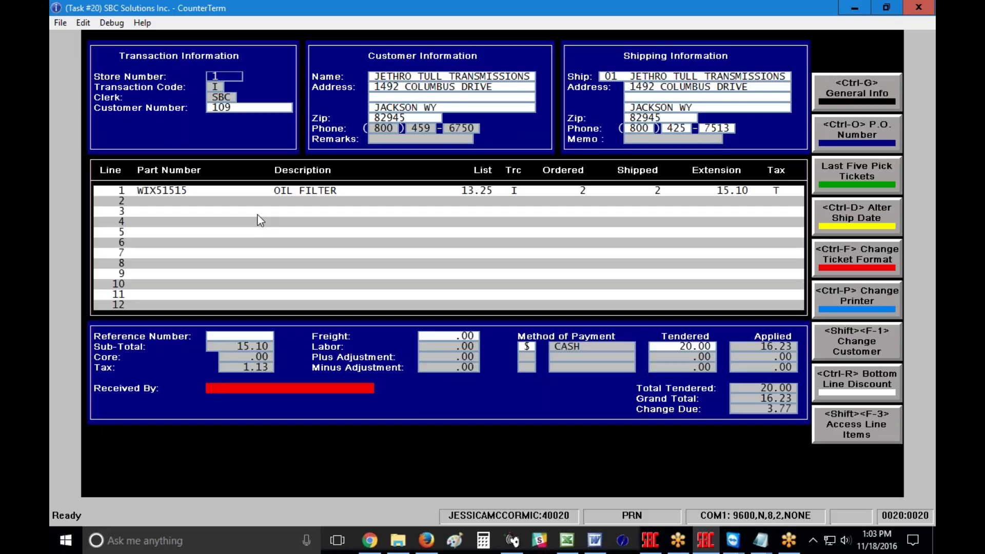
pyautogui.press('Return')
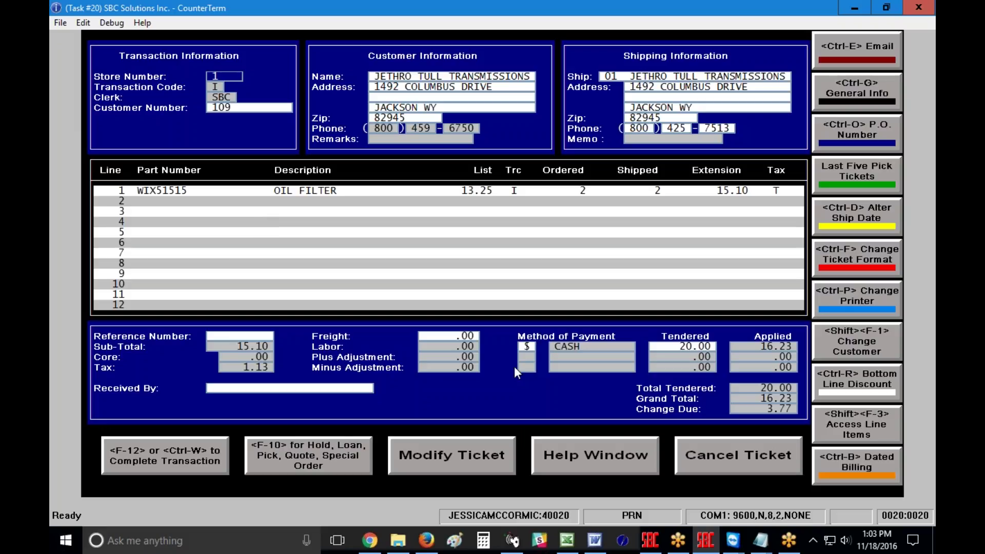
# Step: Review the help list of shortcuts available on the tender screen
pyautogui.click(589, 465)
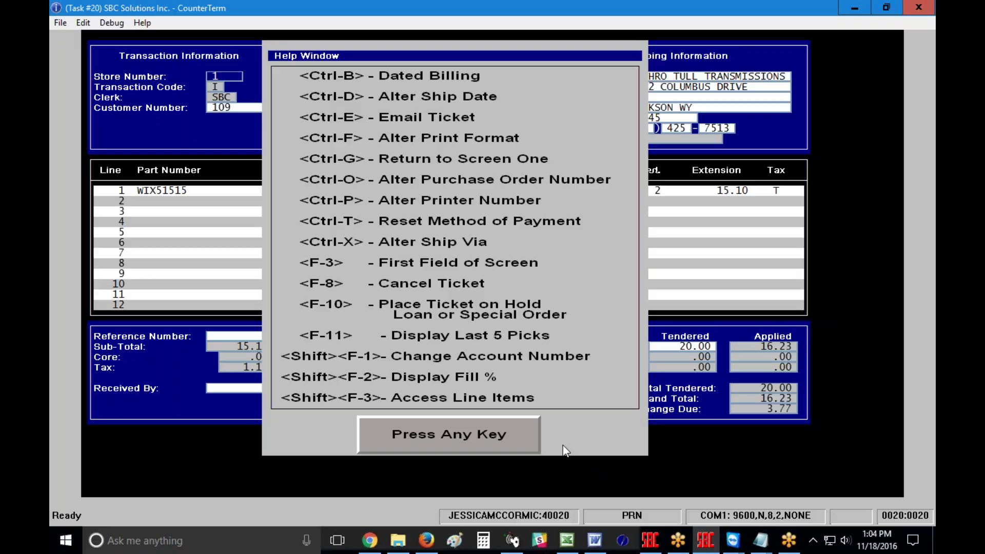
pyautogui.click(452, 438)
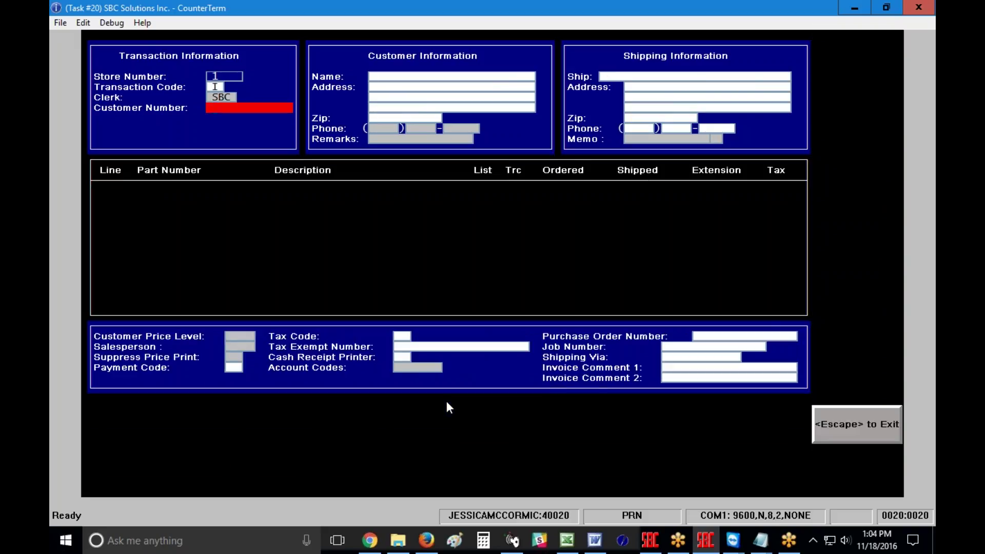
# Step: Start another invoice for Jethro Tull Transmissions and add one ACD4D1 battery
pyautogui.write('109')
pyautogui.press('Return')
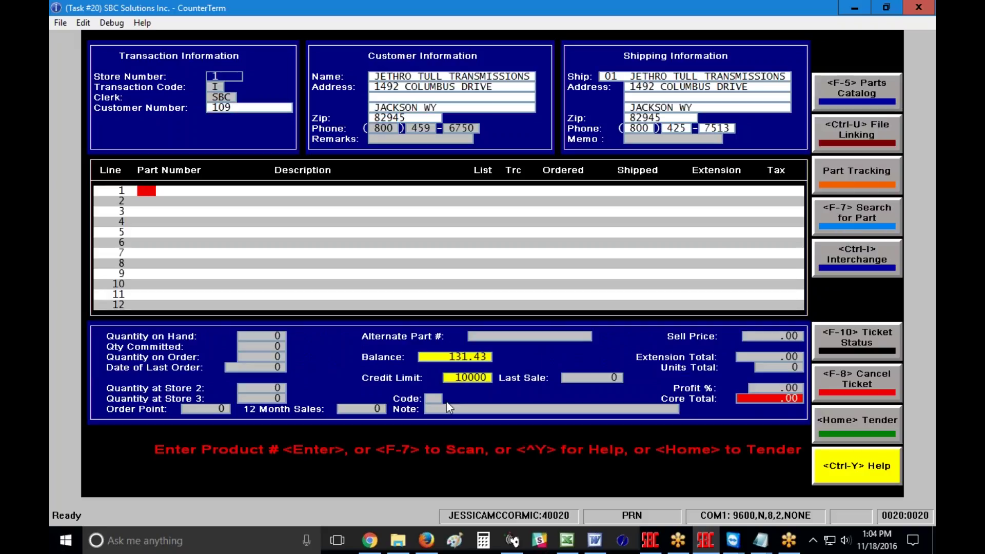
pyautogui.write('ACD4D1')
pyautogui.press('Return')
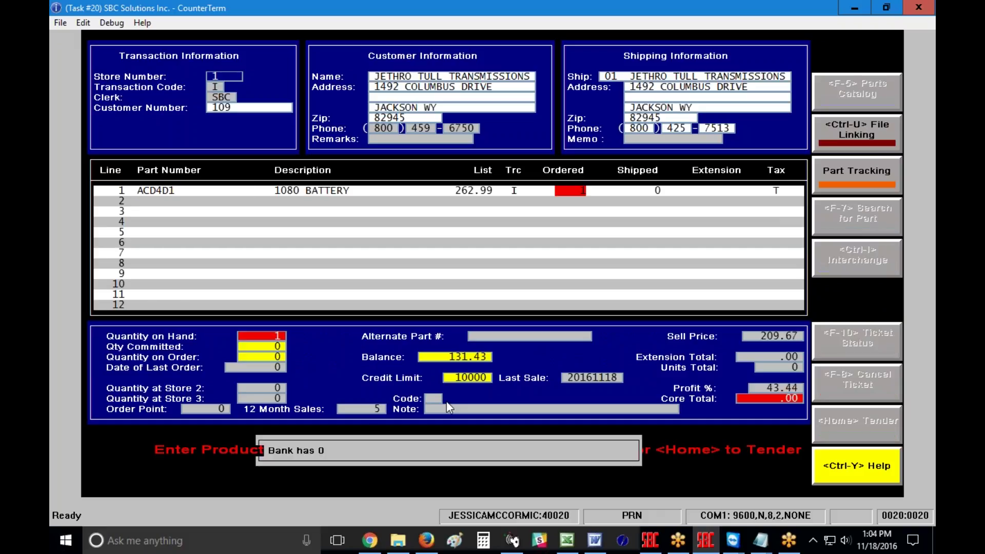
pyautogui.press('Return')
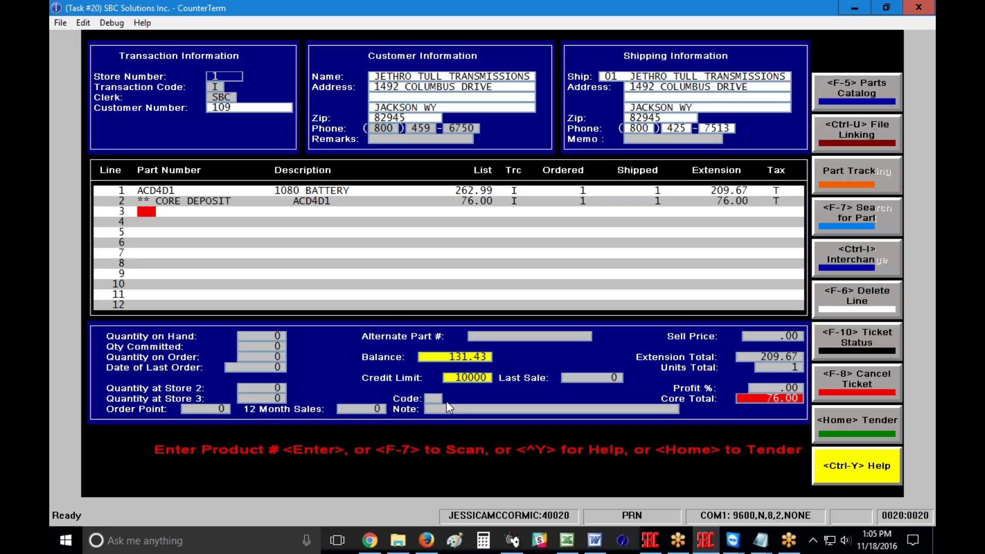
# Step: Add a core deposit return with transaction code C for the first battery, starting from its core deposit line
pyautogui.press('Up')
pyautogui.press('Left')
pyautogui.press('Left')
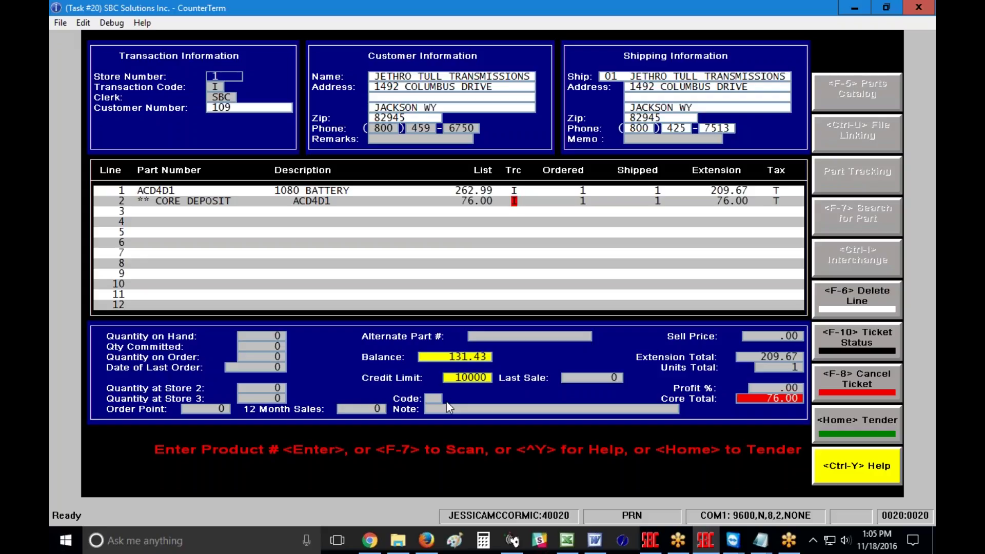
pyautogui.press('Return')
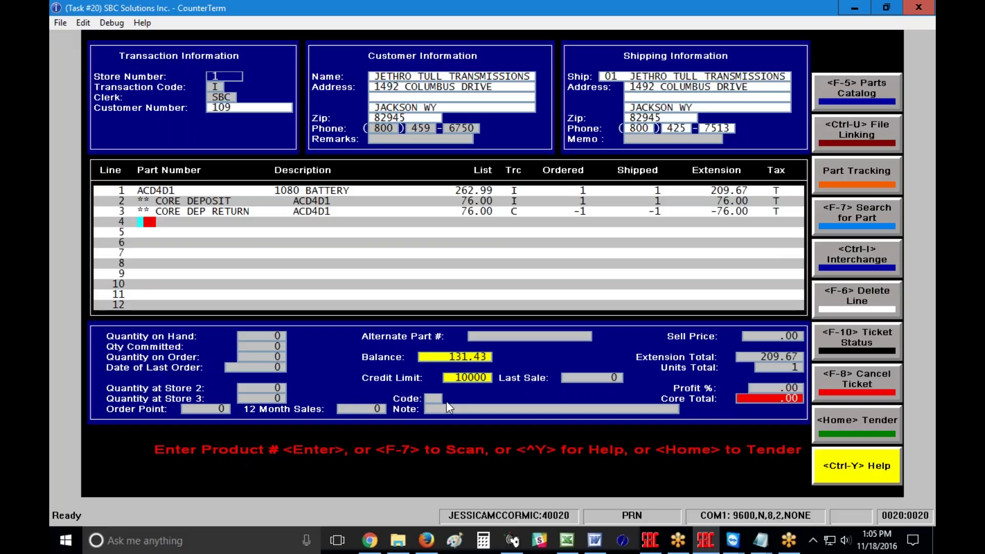
# Step: Add a second line for one ACD4D1 battery
pyautogui.write('4D1')
pyautogui.press('Return')
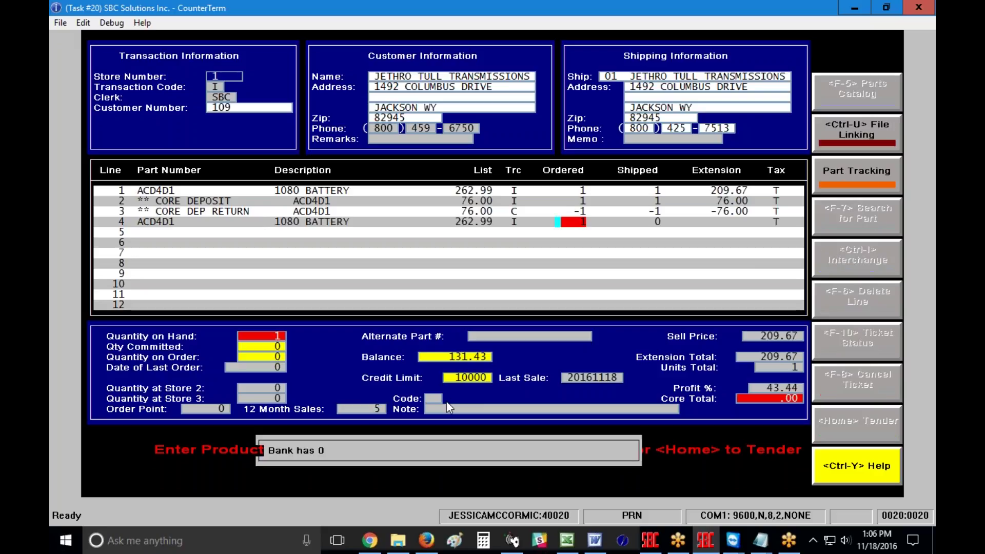
pyautogui.press('Return')
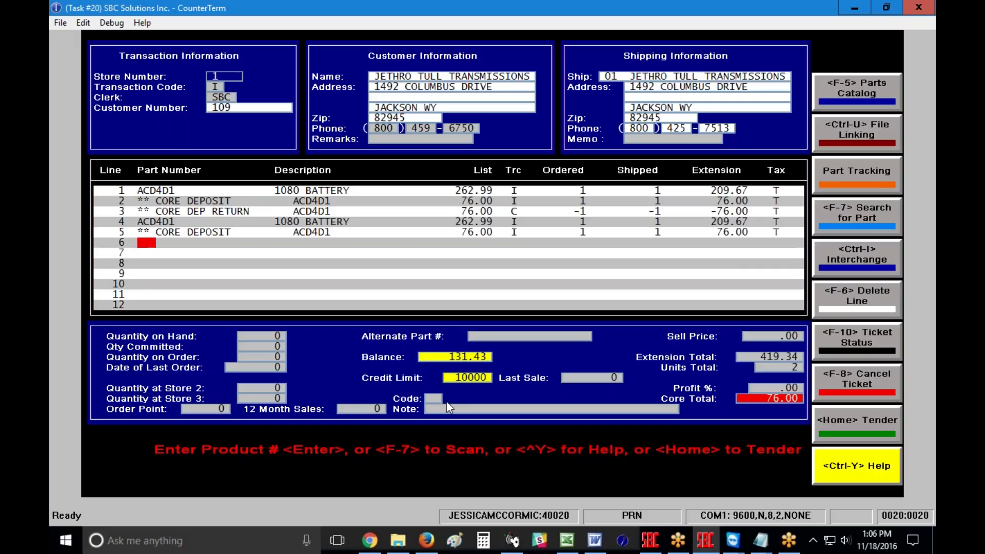
# Step: Add a core deposit return with transaction code C for the second battery, starting from its core deposit line
pyautogui.hotkey('shift', 'Tab')
pyautogui.hotkey('shift', 'Tab')
pyautogui.hotkey('shift', 'Tab')
pyautogui.hotkey('shift', 'Tab')
pyautogui.hotkey('shift', 'Tab')
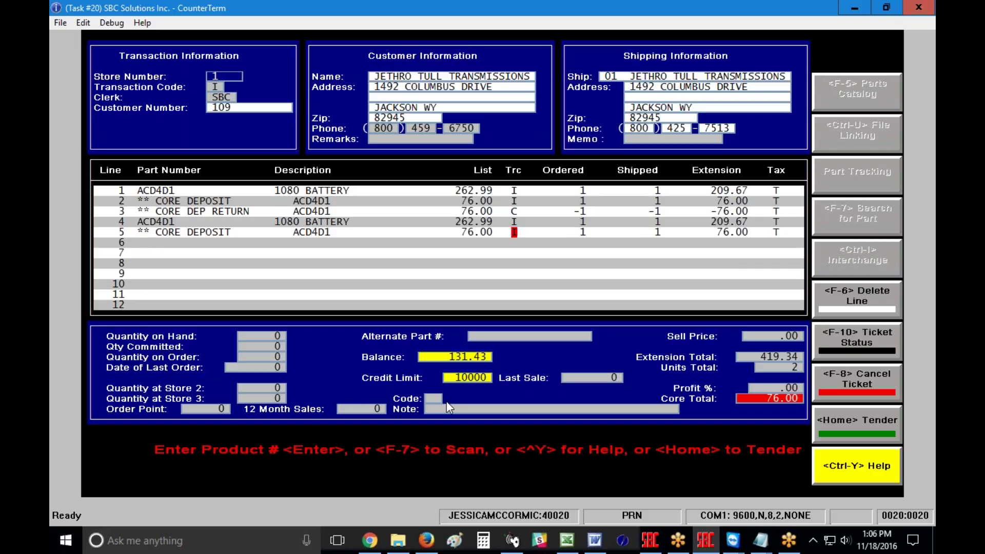
pyautogui.press('Return')
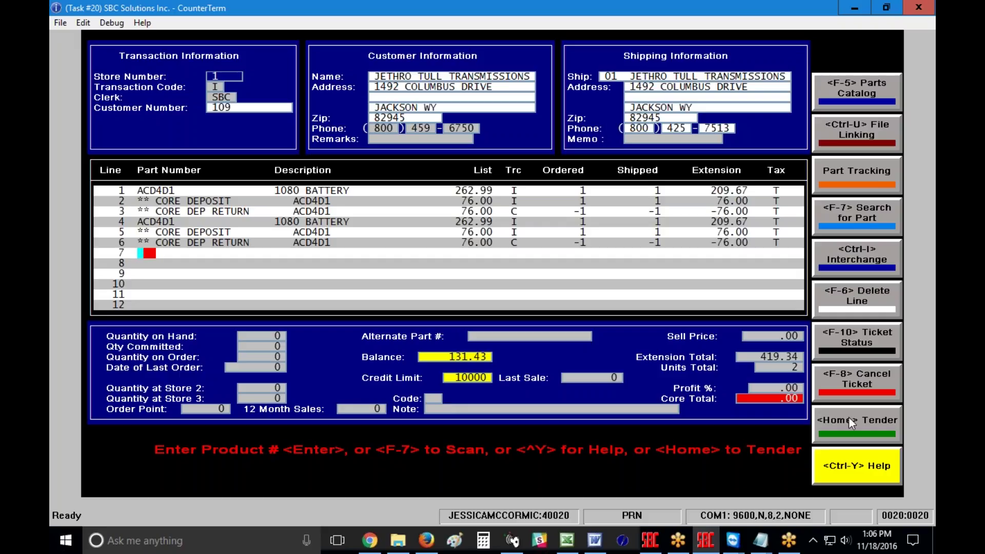
# Step: Tender the battery invoice and change its ticket status to Special Order
pyautogui.click(866, 420)
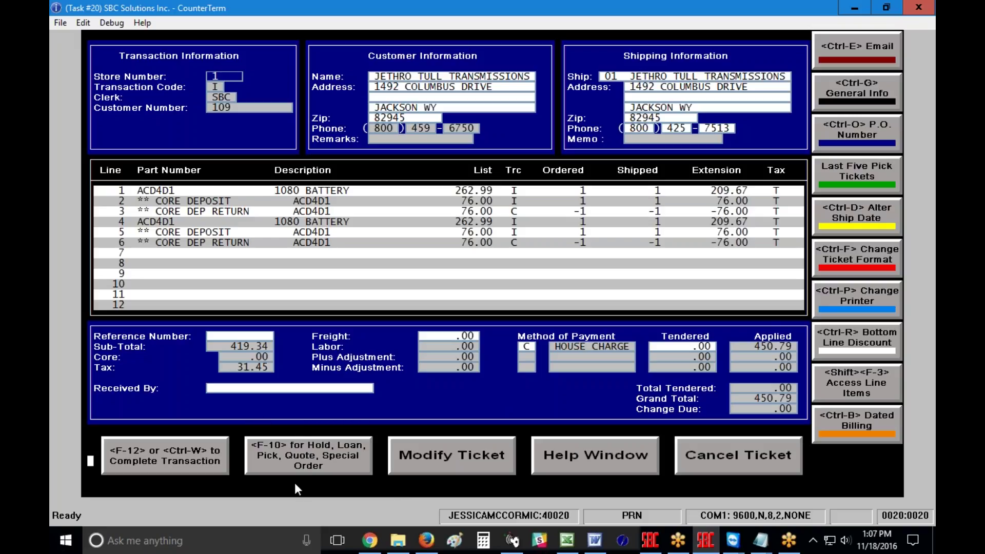
pyautogui.click(316, 464)
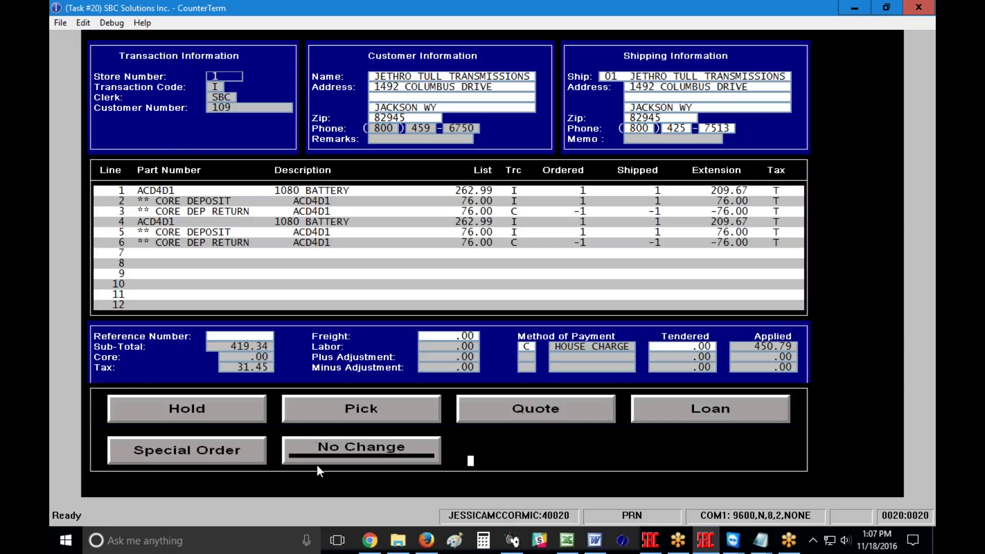
pyautogui.click(199, 457)
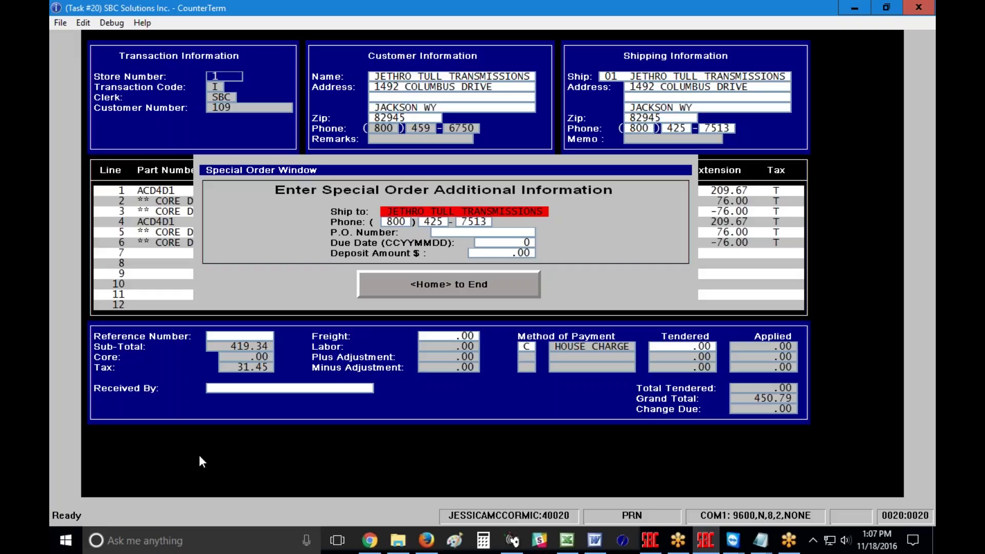
# Step: Keep the special order's ship-to name, phone and due date, enter the P.O. number, and set the deposit to 100.00
pyautogui.press('Return')
pyautogui.press('Return')
pyautogui.press('Return')
pyautogui.press('Return')
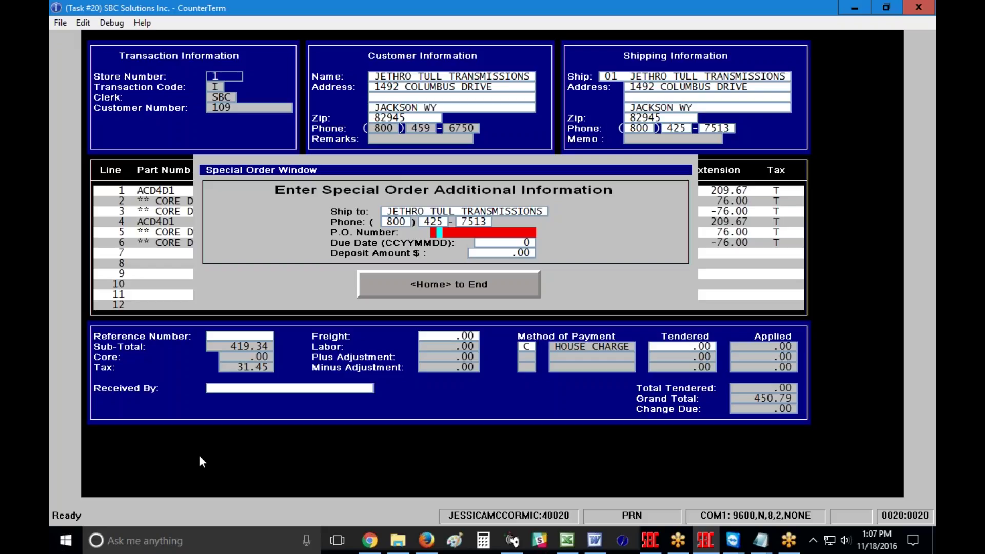
pyautogui.write('1234')
pyautogui.press('Return')
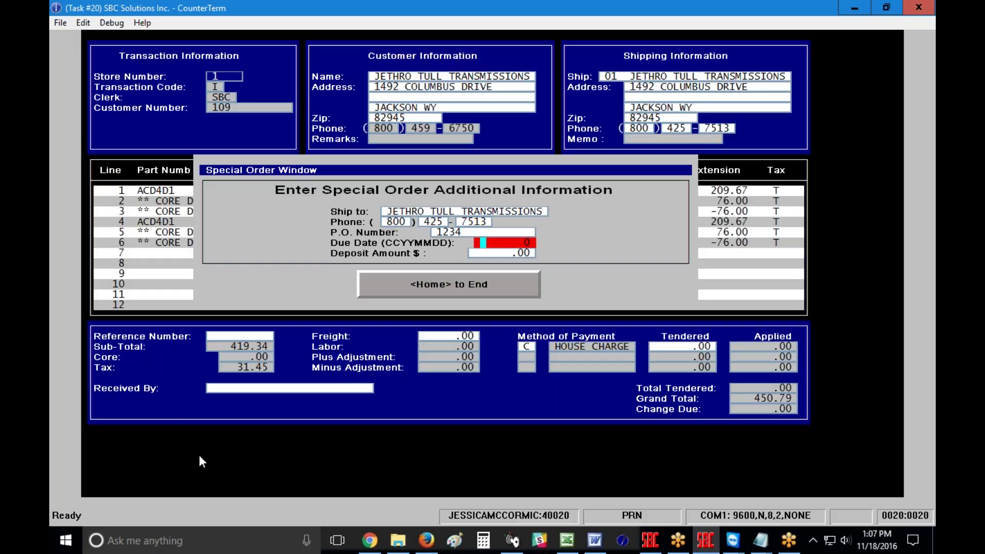
pyautogui.press('Return')
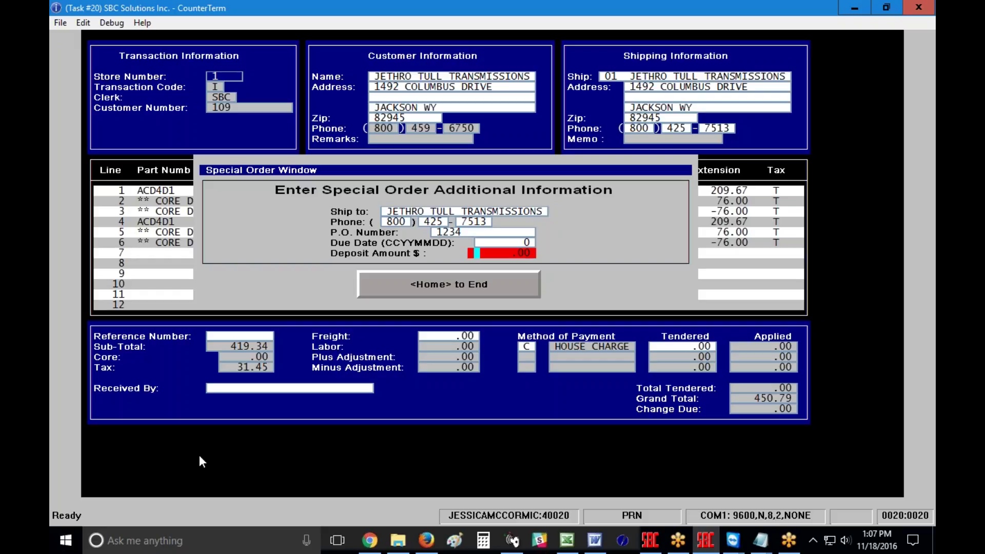
pyautogui.write('100.00')
pyautogui.press('Return')
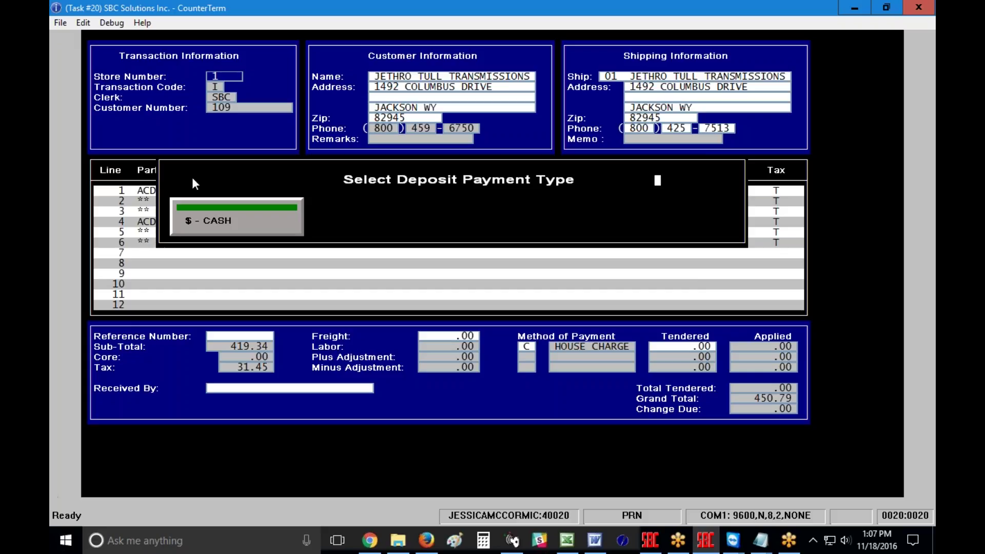
# Step: Take the 100.00 special order deposit in cash and skip printing the ticket
pyautogui.click(237, 226)
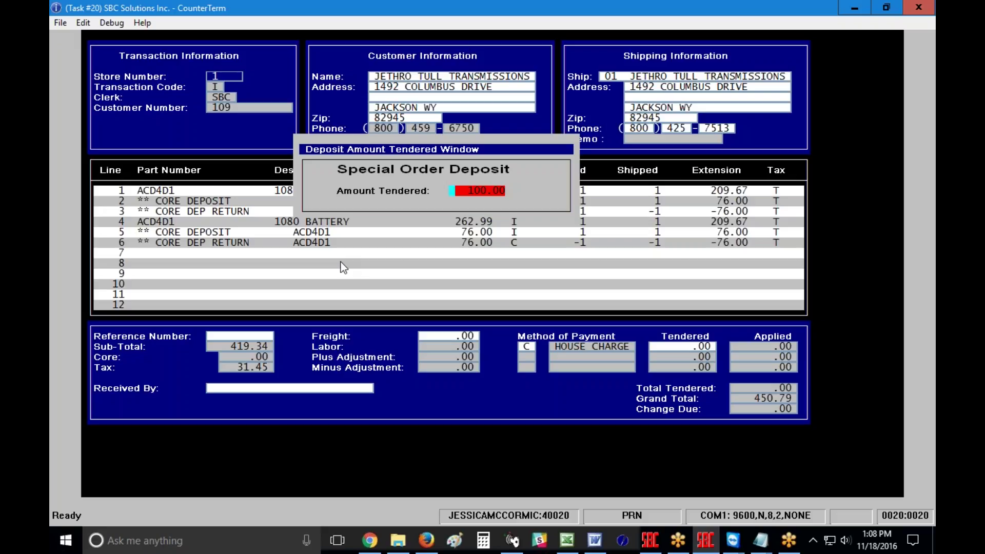
pyautogui.press('Return')
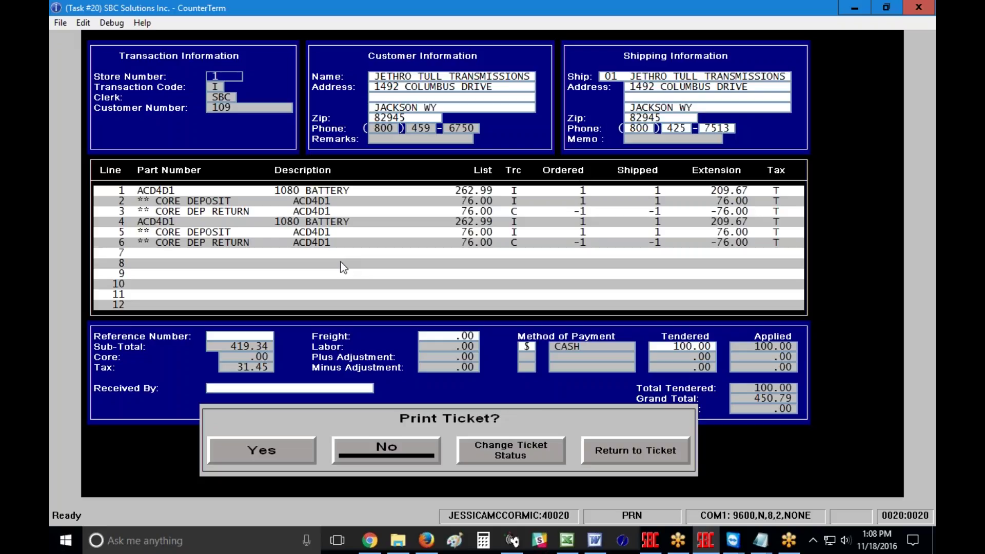
pyautogui.click(401, 452)
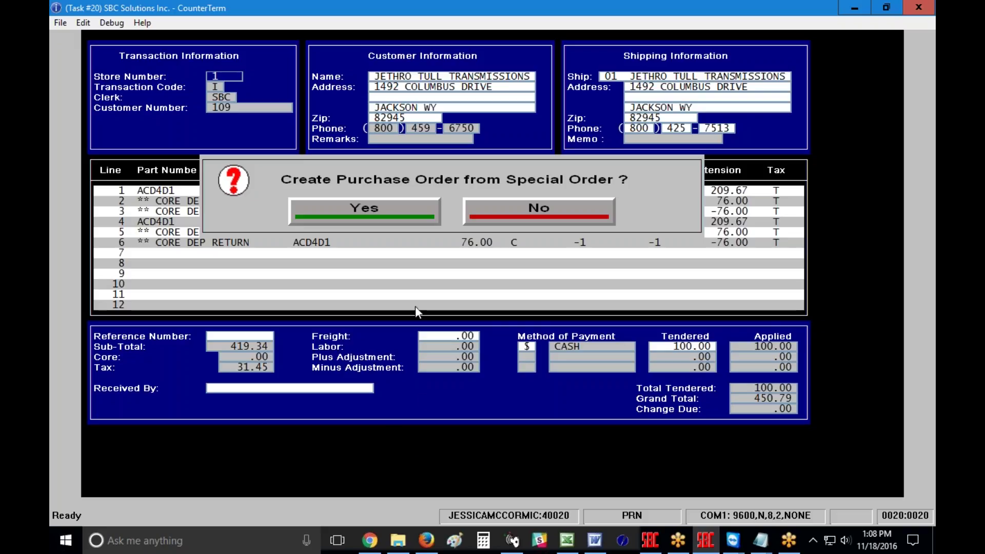
# Step: Create a purchase order from the special order, keep the first battery line's values, and process it for supplier ELG
pyautogui.click(368, 216)
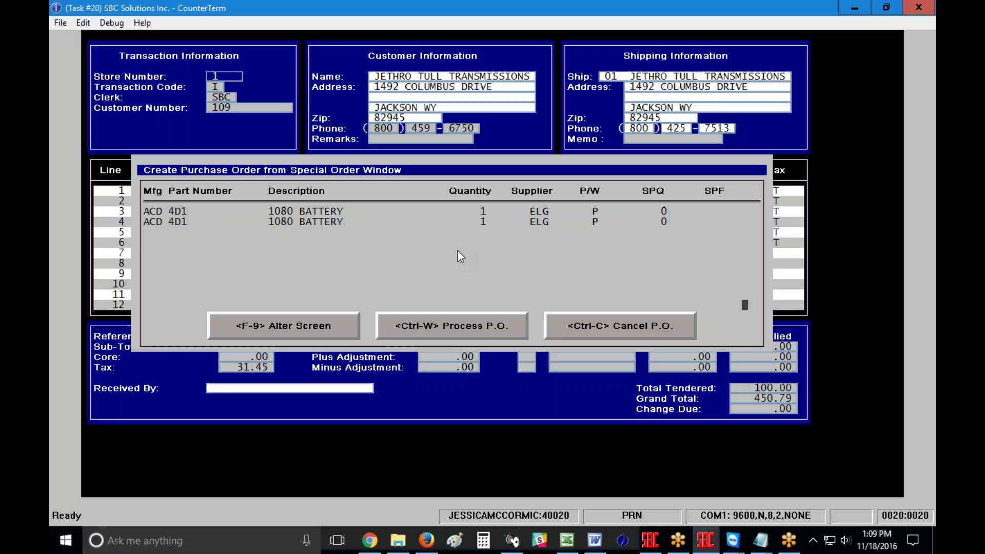
pyautogui.click(305, 326)
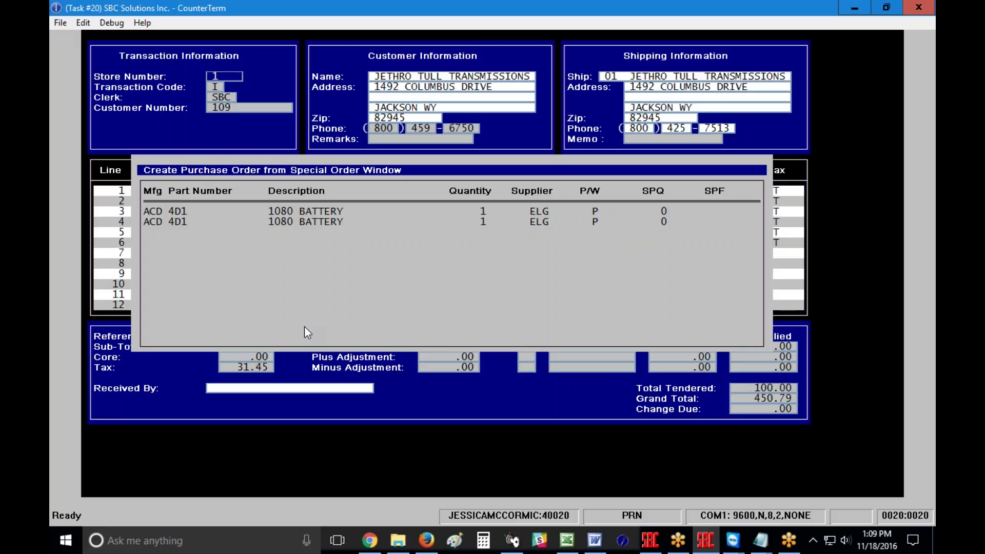
pyautogui.press('Tab')
pyautogui.press('Tab')
pyautogui.press('Tab')
pyautogui.press('Tab')
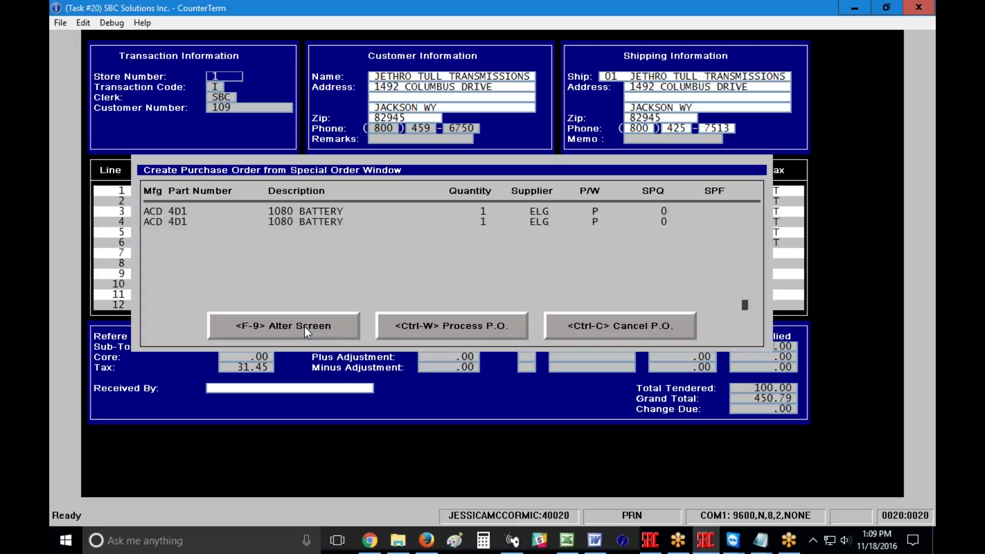
pyautogui.click(455, 329)
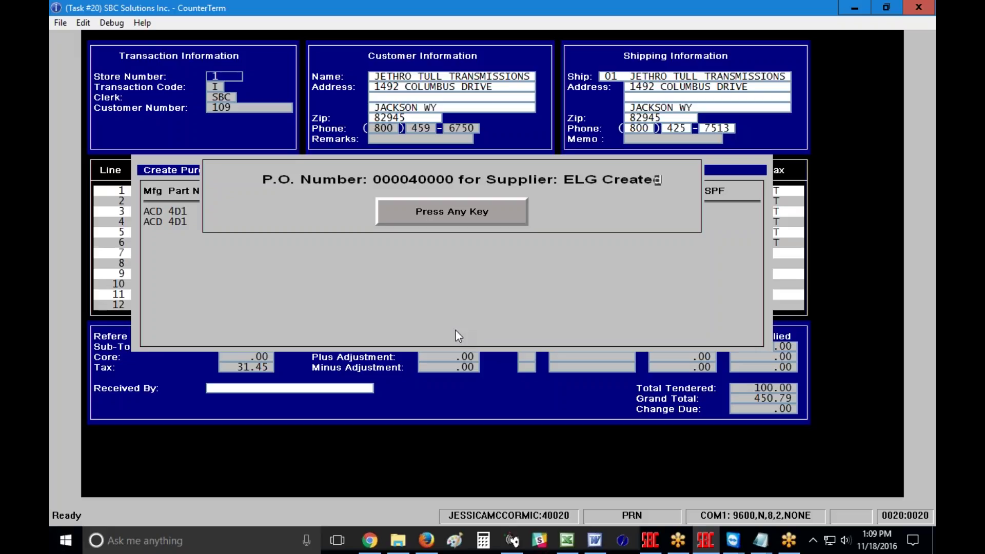
pyautogui.click(431, 204)
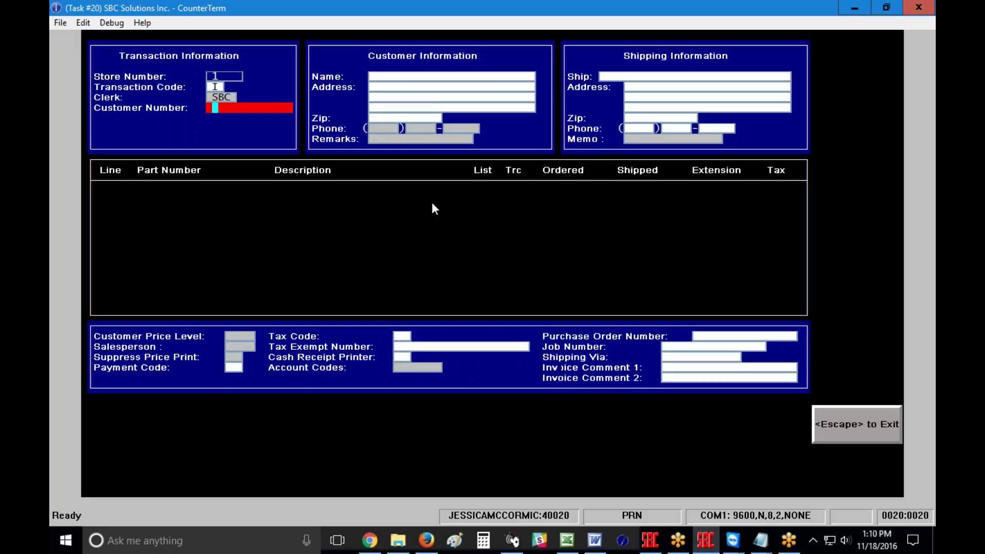
# Step: Start a ticket for Jethro Tull Transmissions, view its special order tickets, and continue the new ticket with the default ship-to address
pyautogui.write('109')
pyautogui.press('Return')
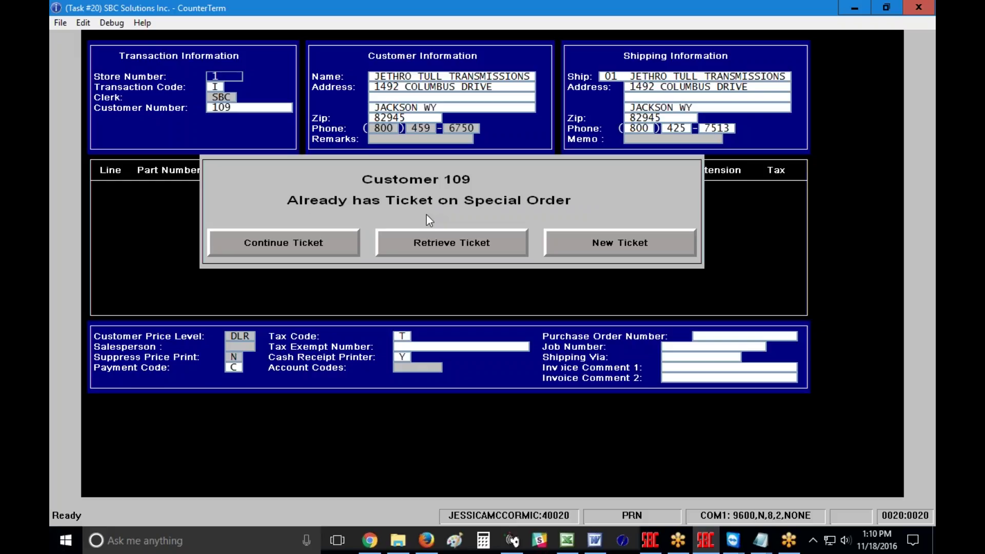
pyautogui.click(435, 242)
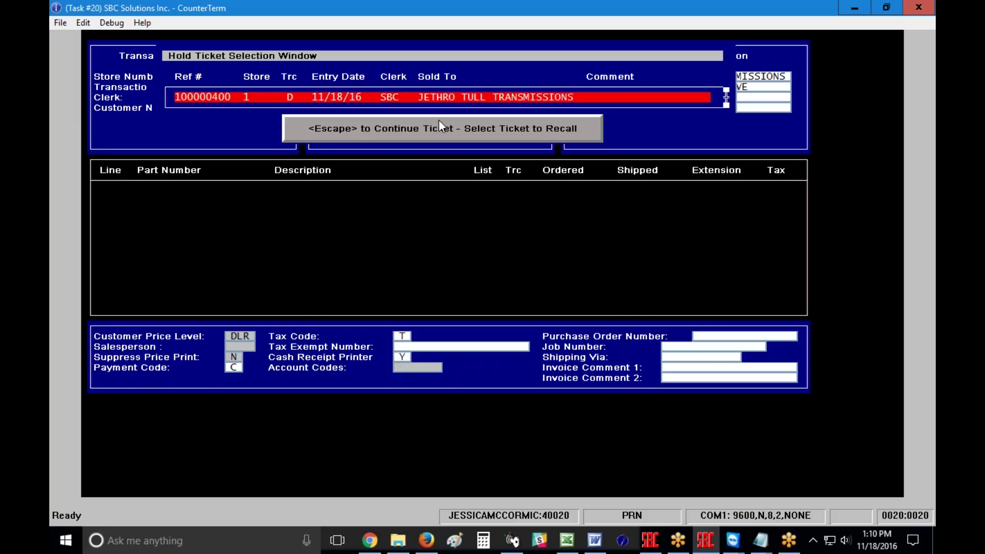
pyautogui.press('Return')
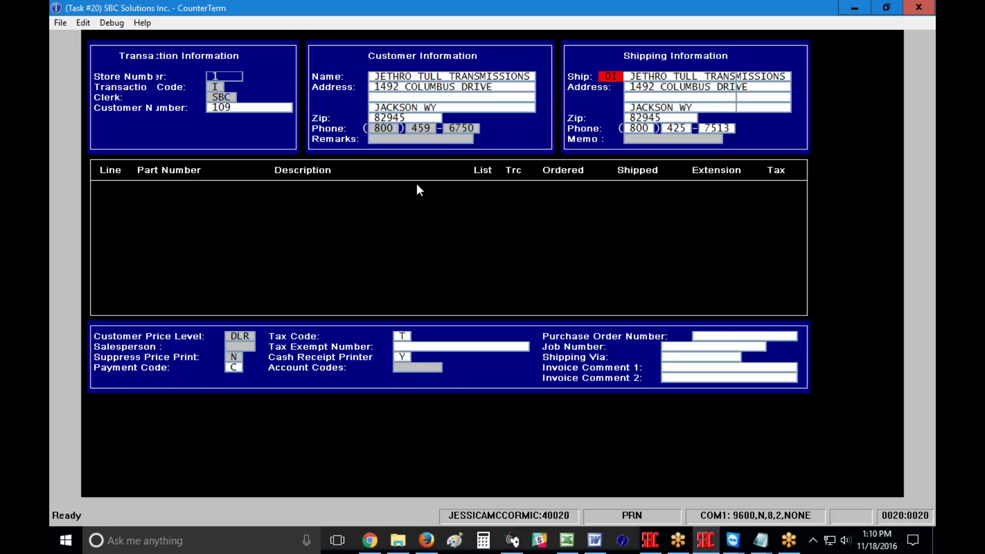
pyautogui.press('Return')
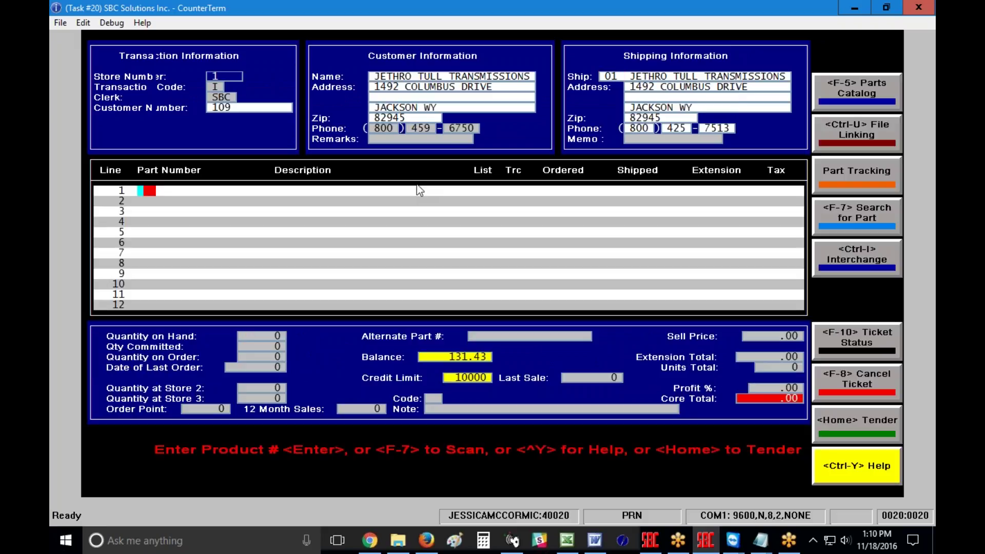
# Step: Set the ticket's first invoice comment to TEST and return to the line items
pyautogui.press('Home')
pyautogui.press('Up')
pyautogui.write('TEST')
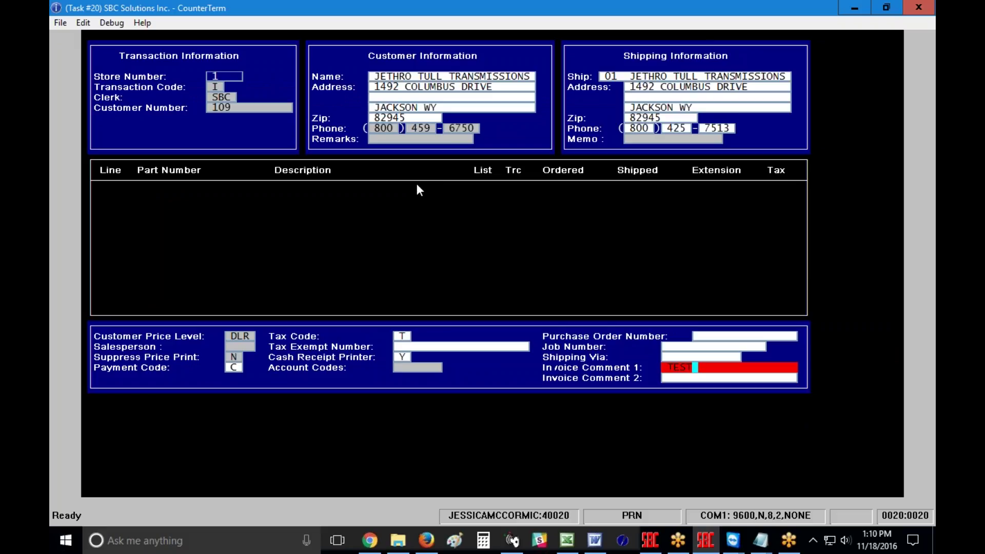
pyautogui.press('Return')
pyautogui.press('Escape')
# Step: Add oil filter WIX51515 to the ticket's first line with a quantity of 1
pyautogui.write('WIX51515')
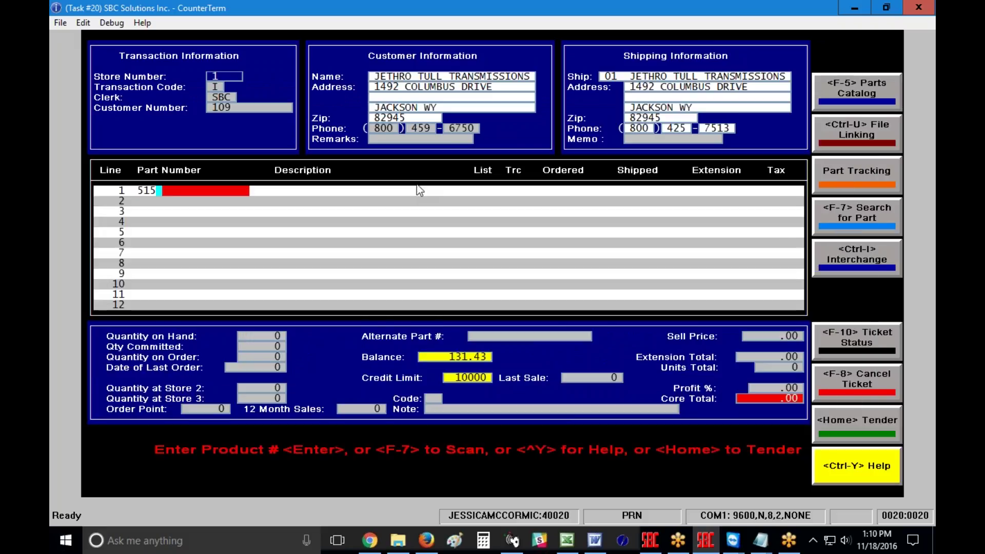
pyautogui.press('Return')
pyautogui.press('Return')
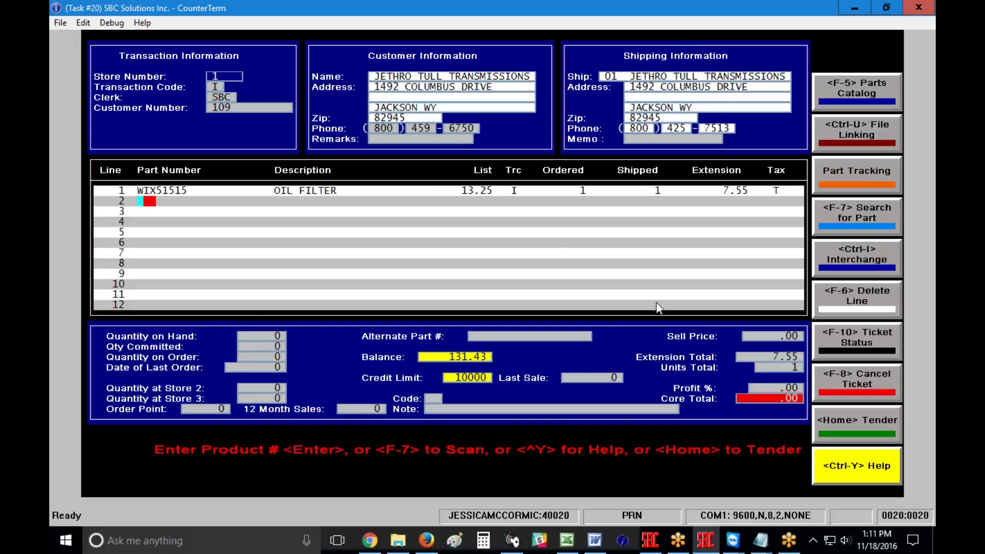
# Step: Change the oil filter ticket's status to Hold without printing the ticket
pyautogui.click(875, 343)
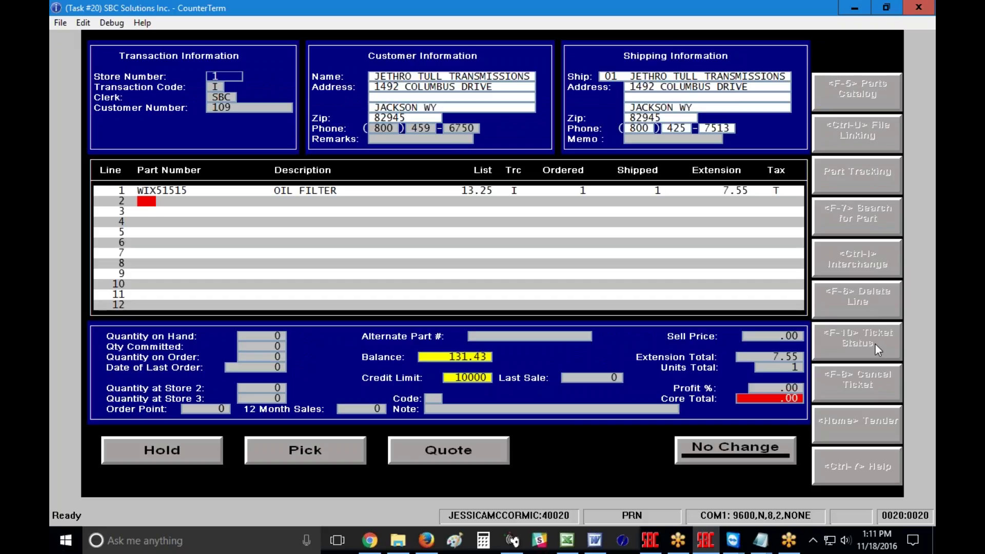
pyautogui.click(138, 447)
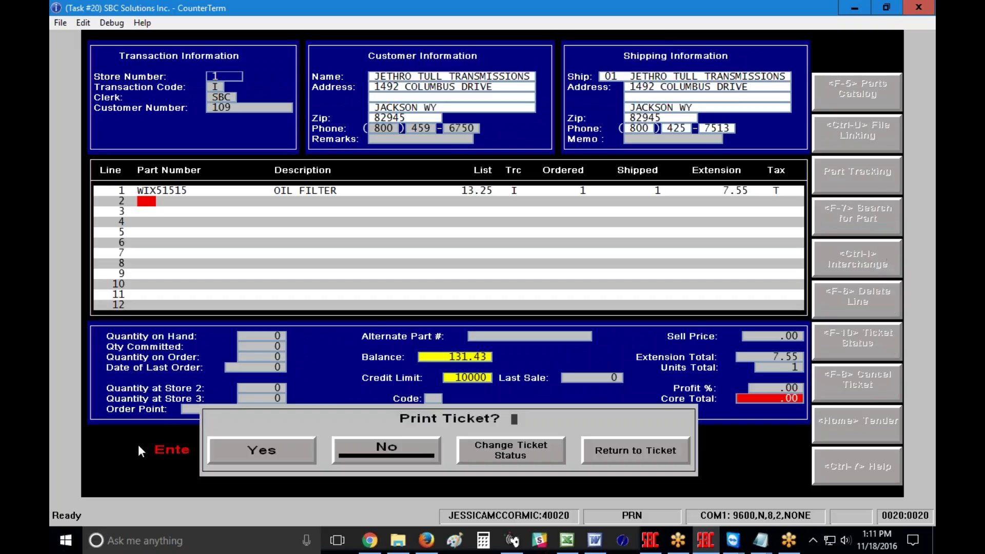
pyautogui.click(383, 448)
# Step: Start another ticket for Jethro Tull Transmissions, view its tickets on hold, and continue with the new ticket
pyautogui.write('1')
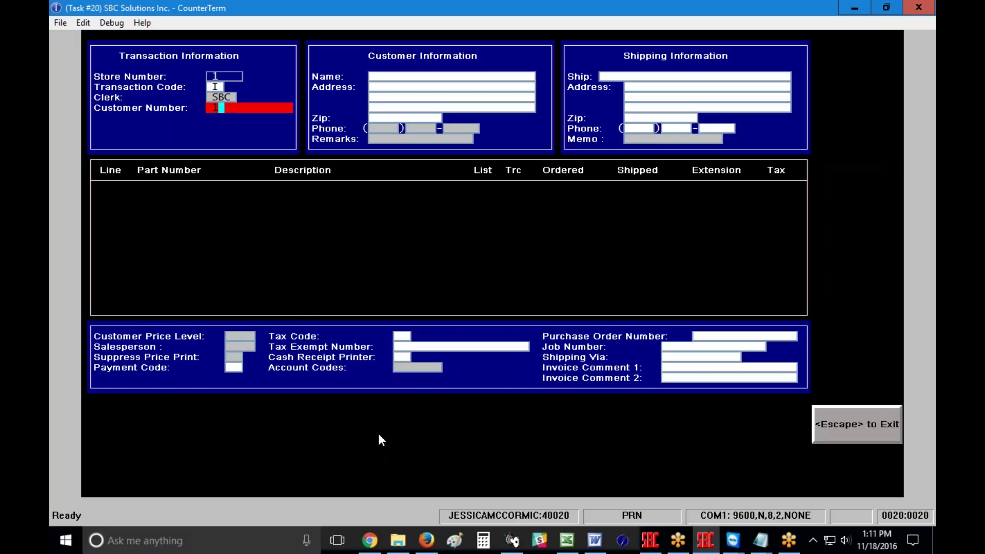
pyautogui.write('09')
pyautogui.press('Return')
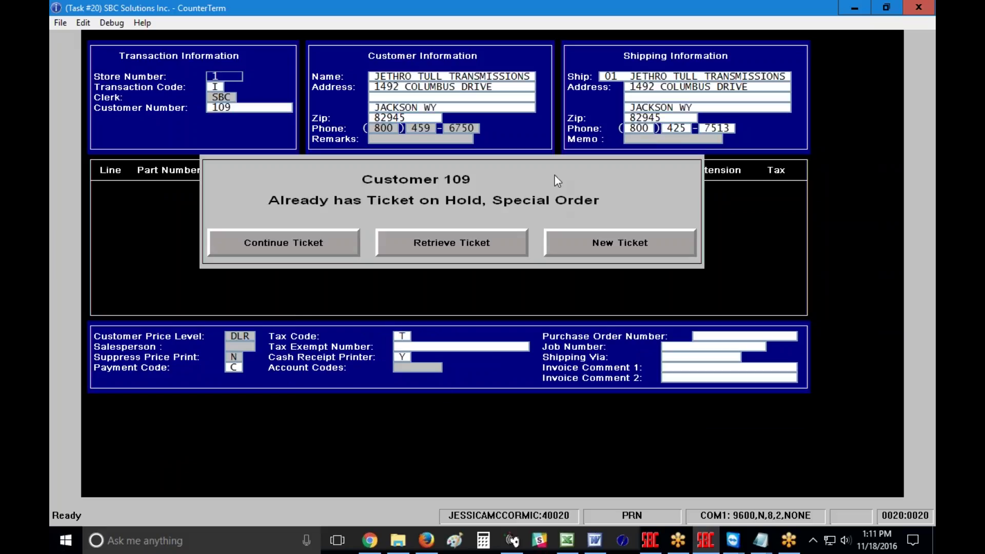
pyautogui.click(447, 242)
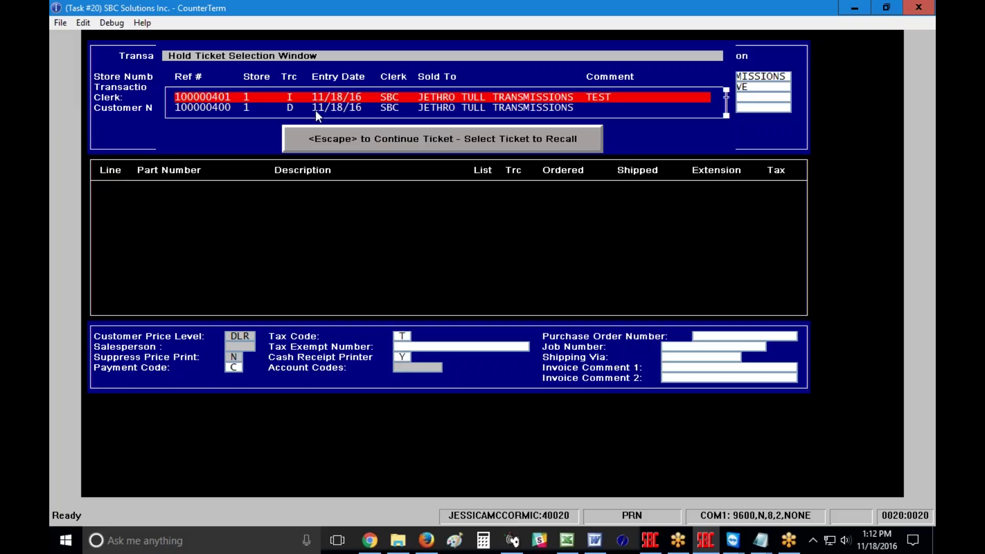
pyautogui.press('Return')
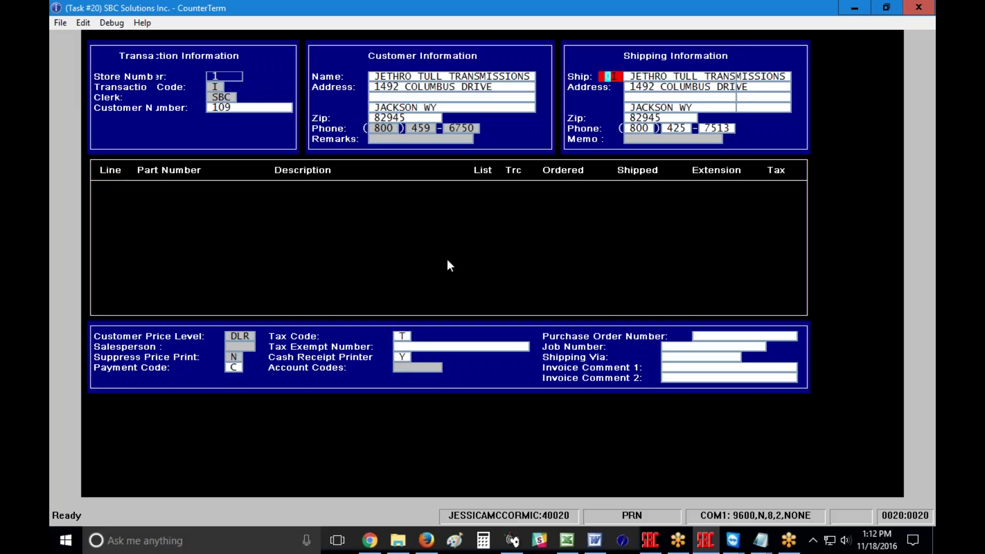